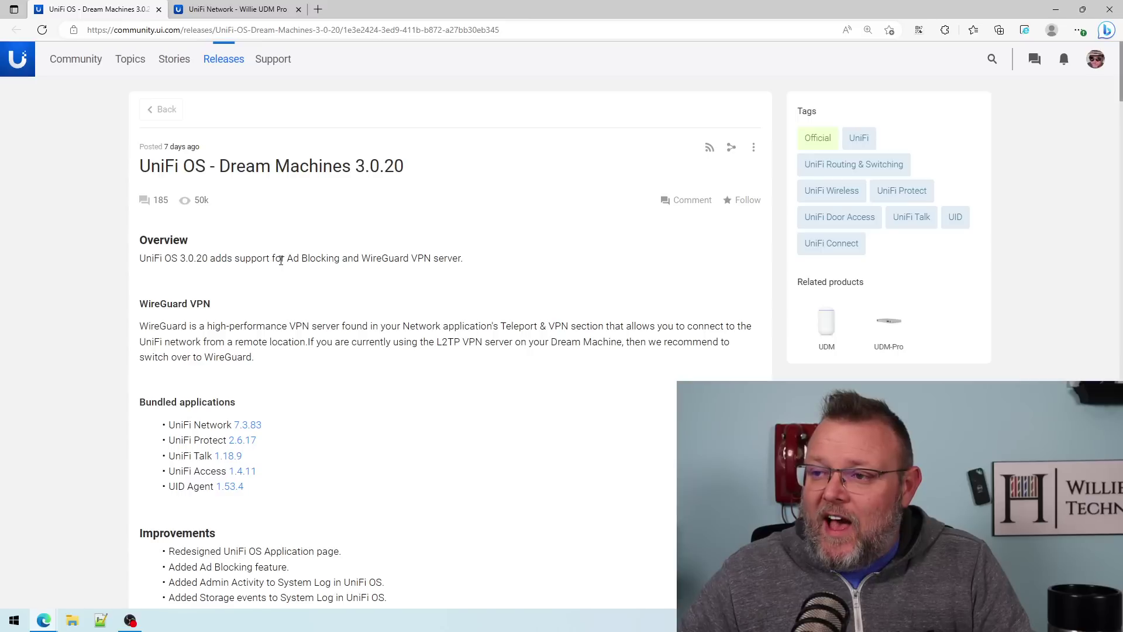
- Highlight the overview's Ad Blocking, WireGuard VPN server, and L2TP-to-WireGuard advice
{"action": "left_click_drag", "start_coordinate": [285, 258], "coordinate": [343, 261]}
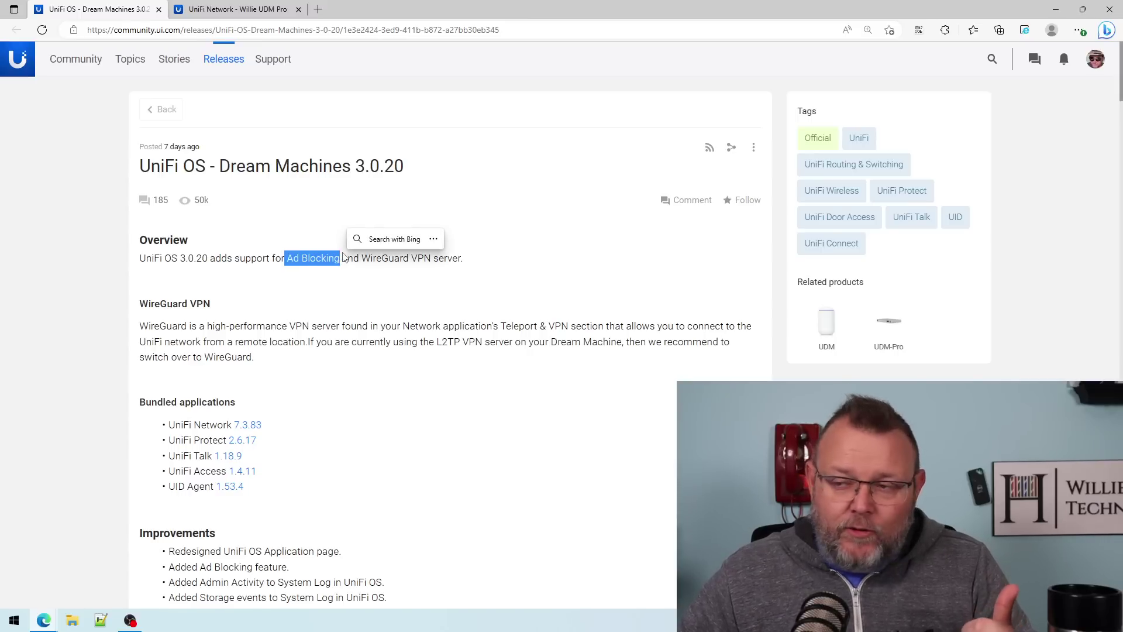
{"action": "left_click", "coordinate": [364, 262]}
{"action": "left_click_drag", "start_coordinate": [364, 261], "coordinate": [465, 262]}
{"action": "left_click", "coordinate": [449, 298]}
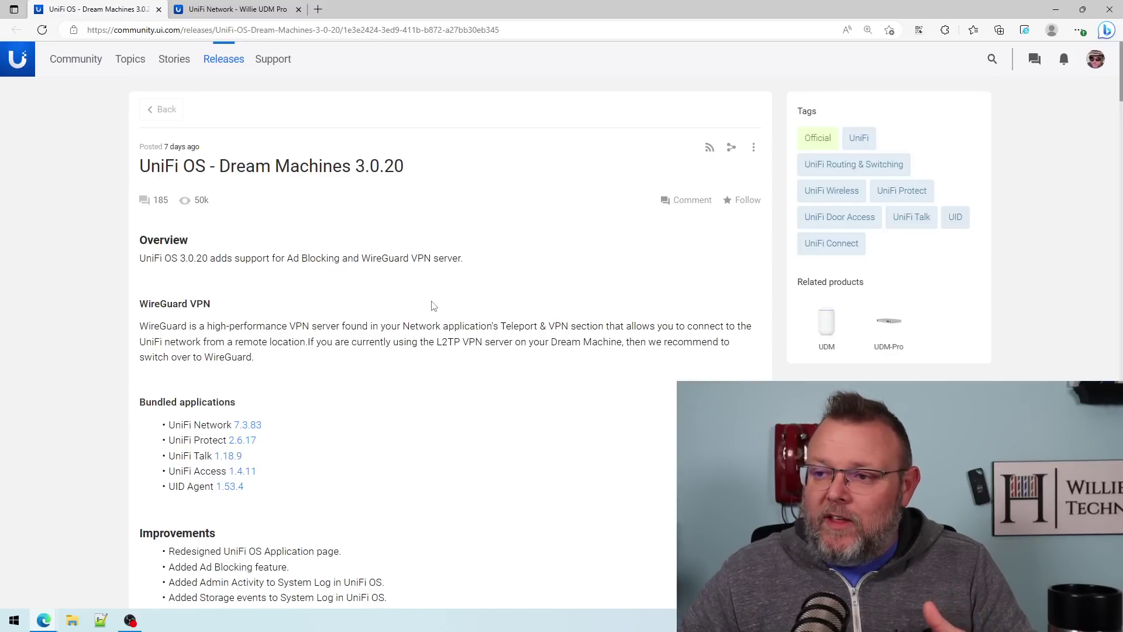
{"action": "scroll", "coordinate": [432, 303], "scroll_direction": "down", "scroll_amount": 2}
{"action": "scroll", "coordinate": [427, 305], "scroll_direction": "down", "scroll_amount": 2}
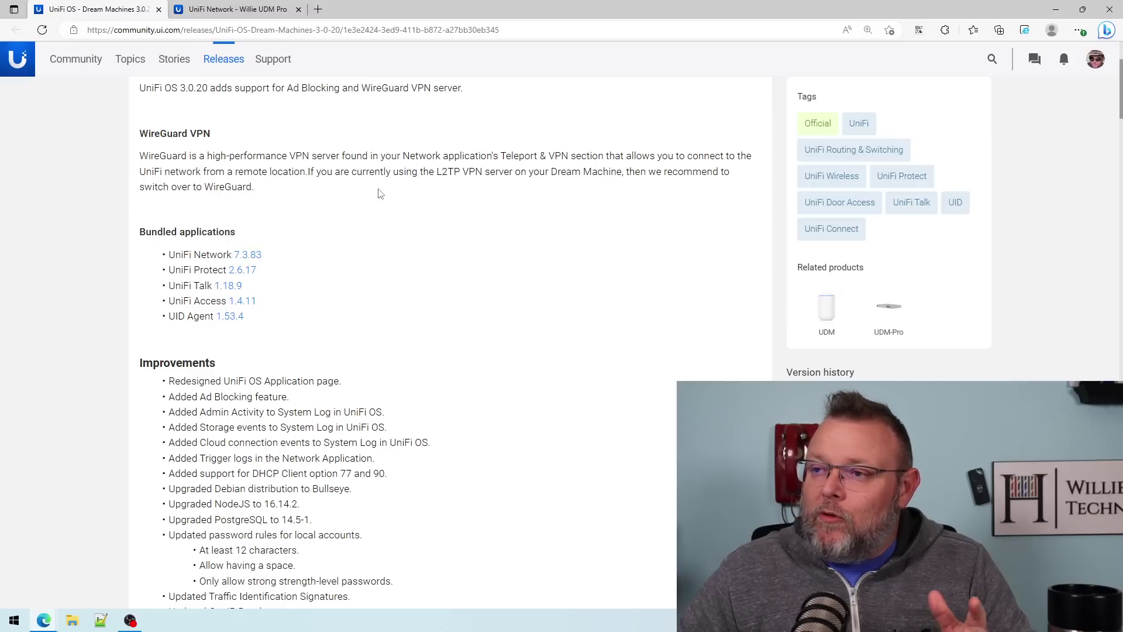
{"action": "left_click_drag", "start_coordinate": [320, 174], "coordinate": [635, 191]}
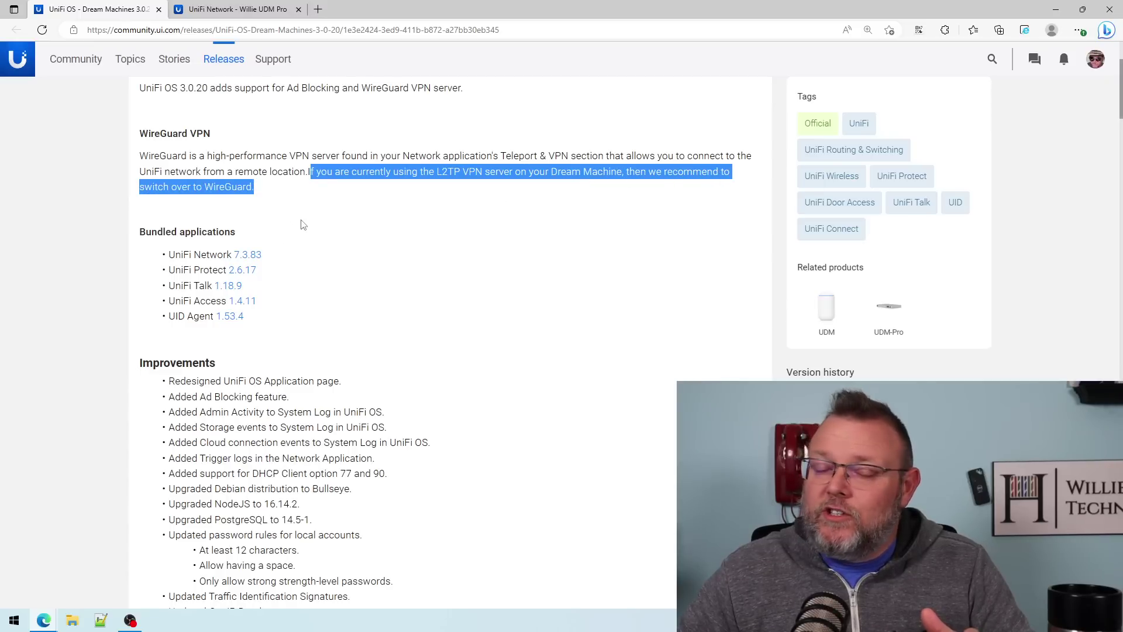
{"action": "left_click", "coordinate": [287, 196]}
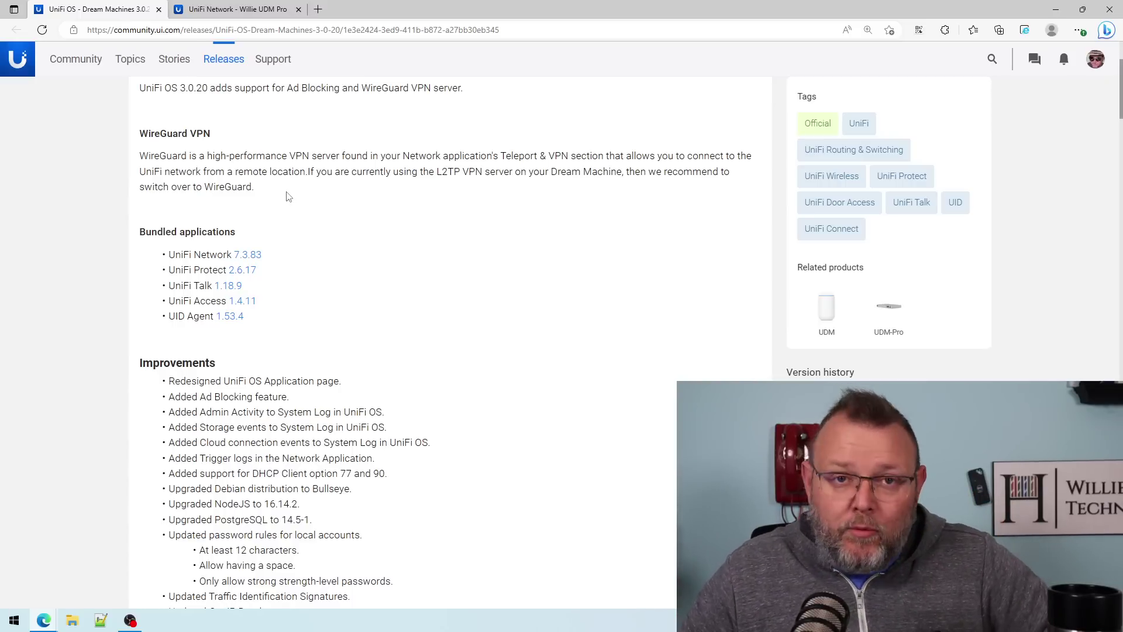
- Highlight the Added Ad Blocking, Admin Activity, Storage events, and Trigger logs lines
{"action": "scroll", "coordinate": [309, 254], "scroll_direction": "down", "scroll_amount": 3}
{"action": "scroll", "coordinate": [276, 202], "scroll_direction": "down", "scroll_amount": 2}
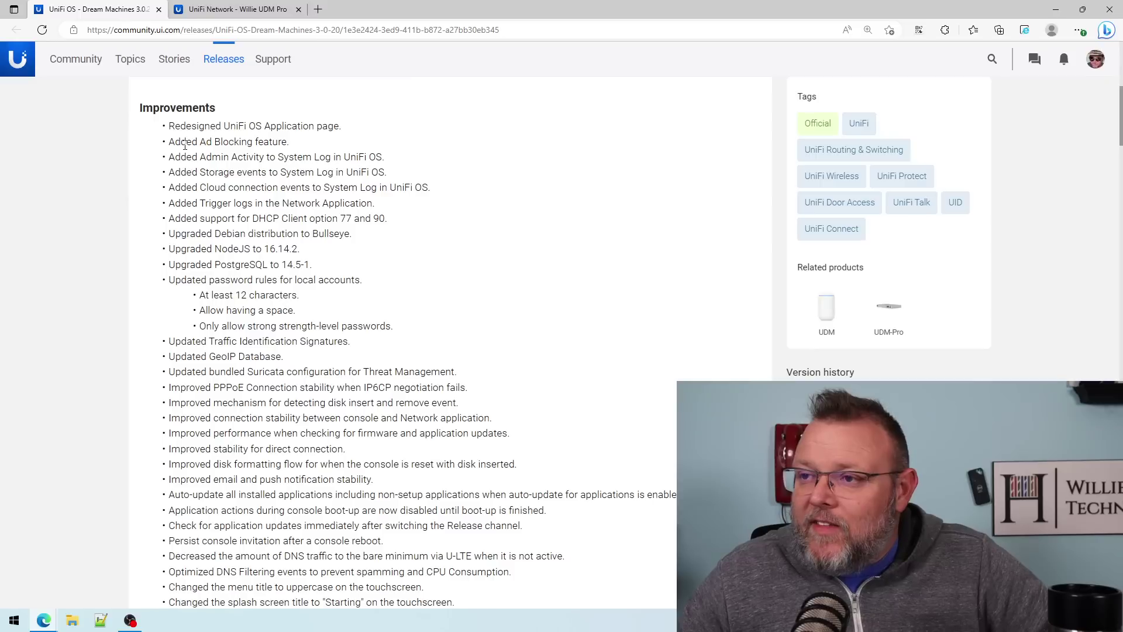
{"action": "left_click_drag", "start_coordinate": [185, 146], "coordinate": [289, 145]}
{"action": "left_click", "coordinate": [244, 164]}
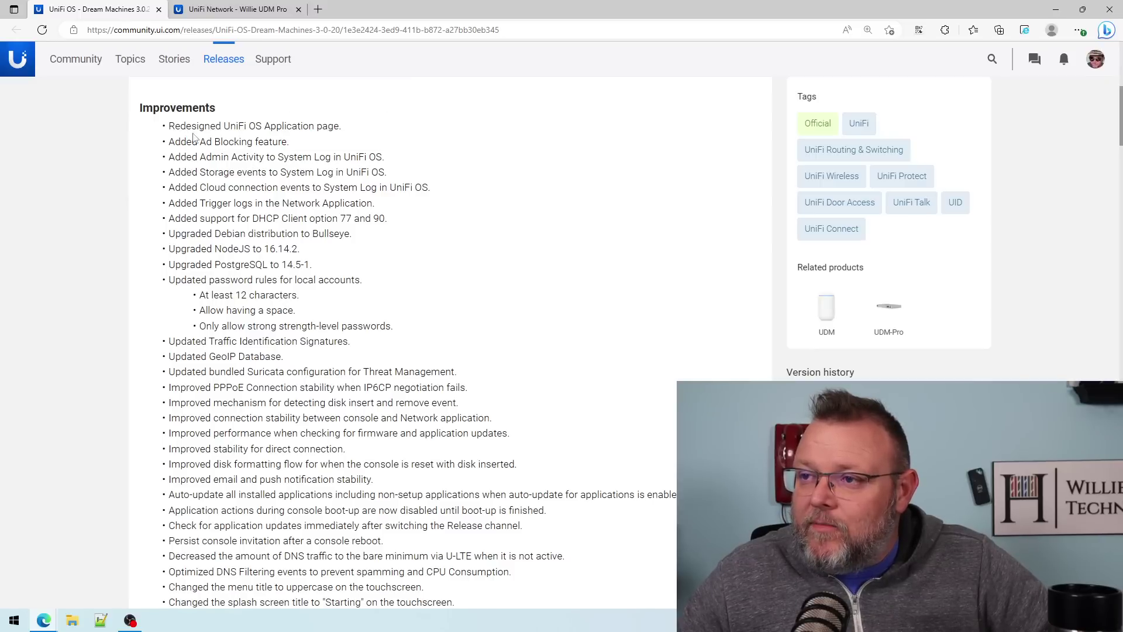
{"action": "left_click_drag", "start_coordinate": [208, 157], "coordinate": [387, 172]}
{"action": "left_click", "coordinate": [207, 168]}
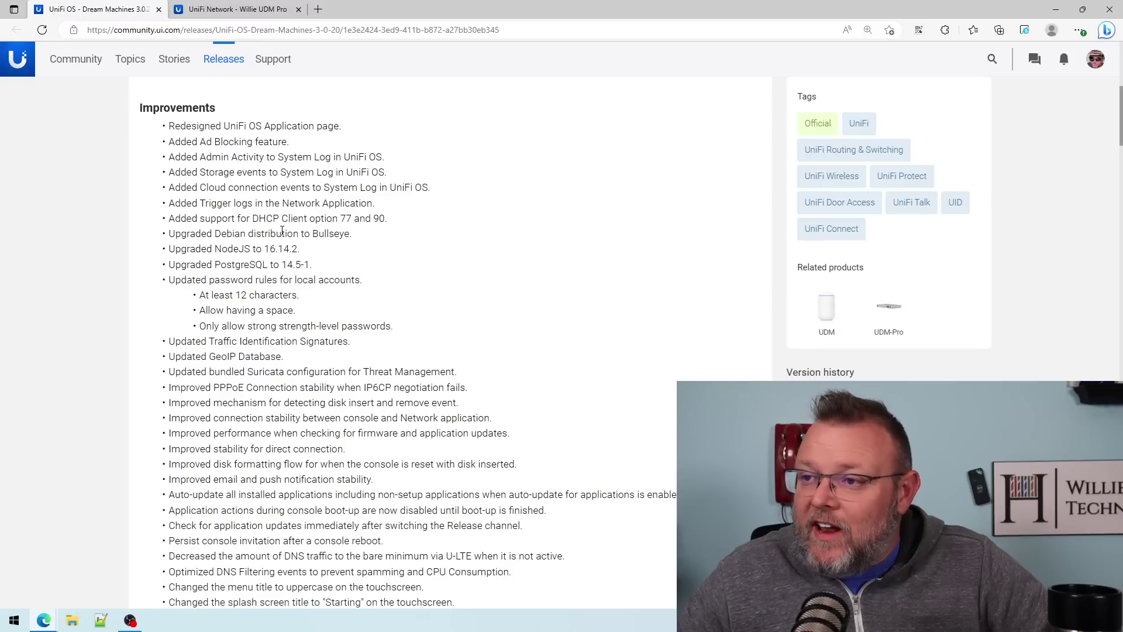
{"action": "left_click_drag", "start_coordinate": [200, 202], "coordinate": [307, 203]}
{"action": "left_click", "coordinate": [252, 229]}
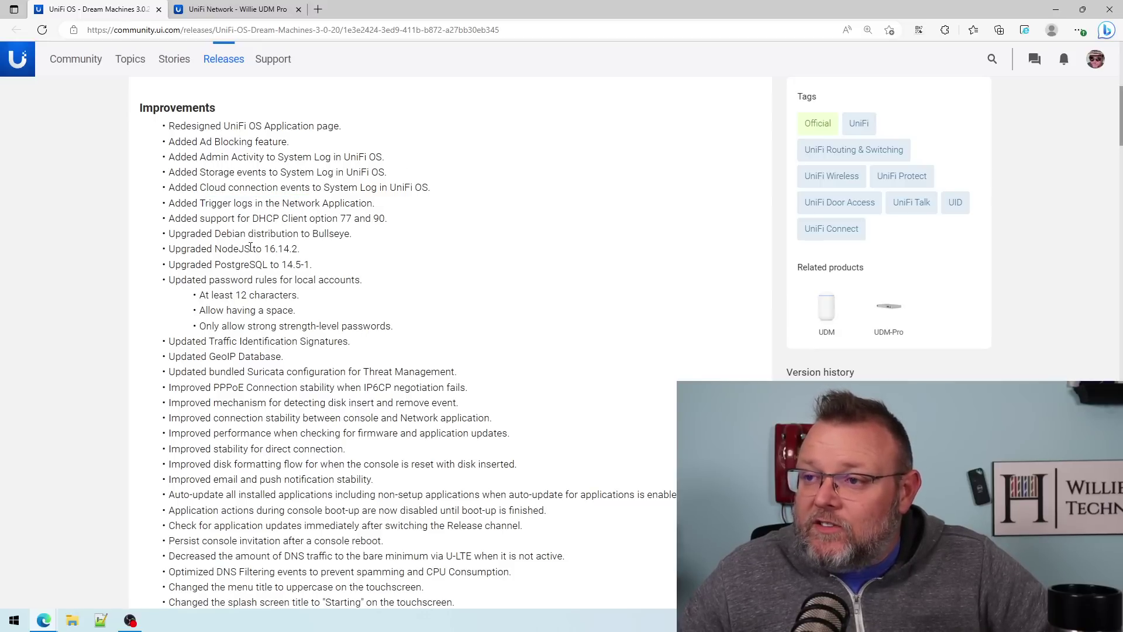
- Highlight the Debian Bullseye upgrade and the new strong-password rules for local accounts
{"action": "scroll", "coordinate": [262, 255], "scroll_direction": "down", "scroll_amount": 1}
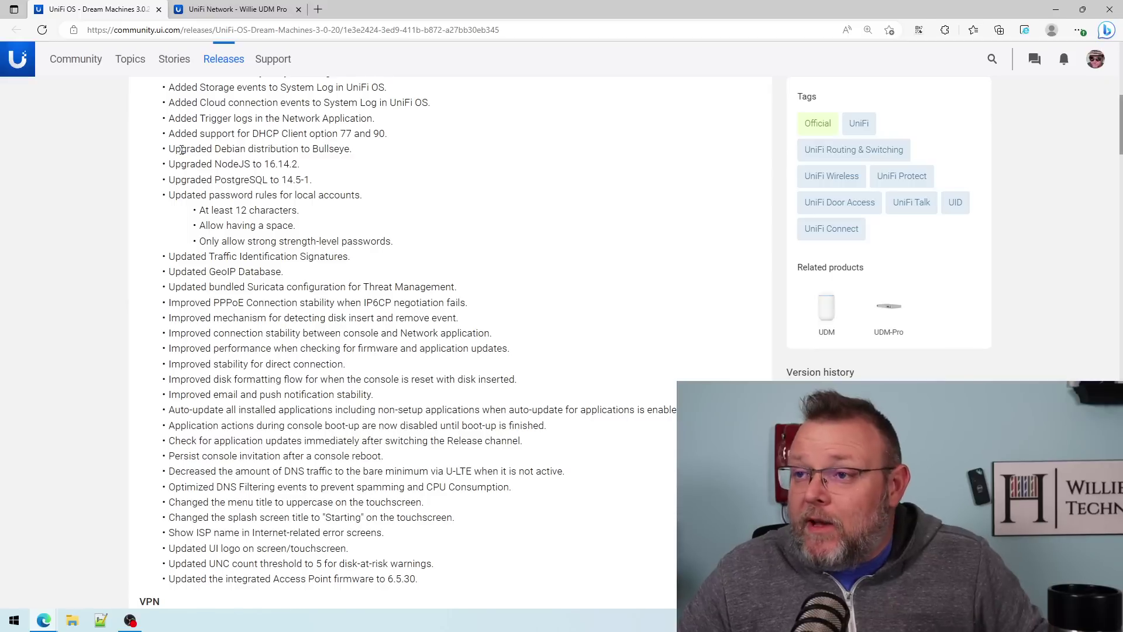
{"action": "left_click_drag", "start_coordinate": [169, 154], "coordinate": [351, 152]}
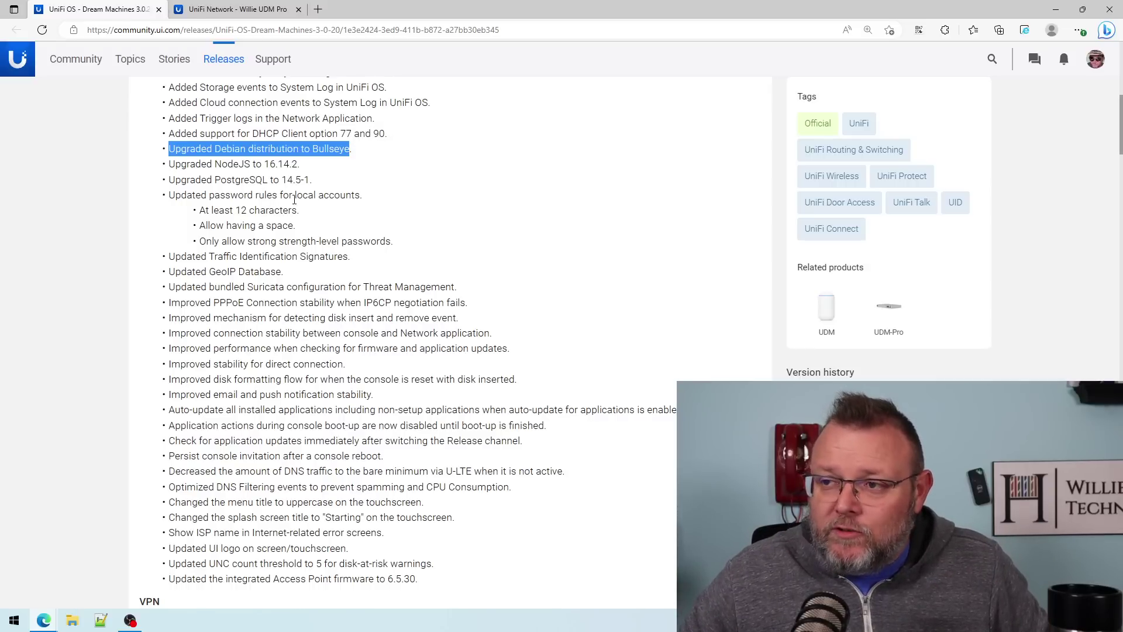
{"action": "scroll", "coordinate": [345, 236], "scroll_direction": "down", "scroll_amount": 1}
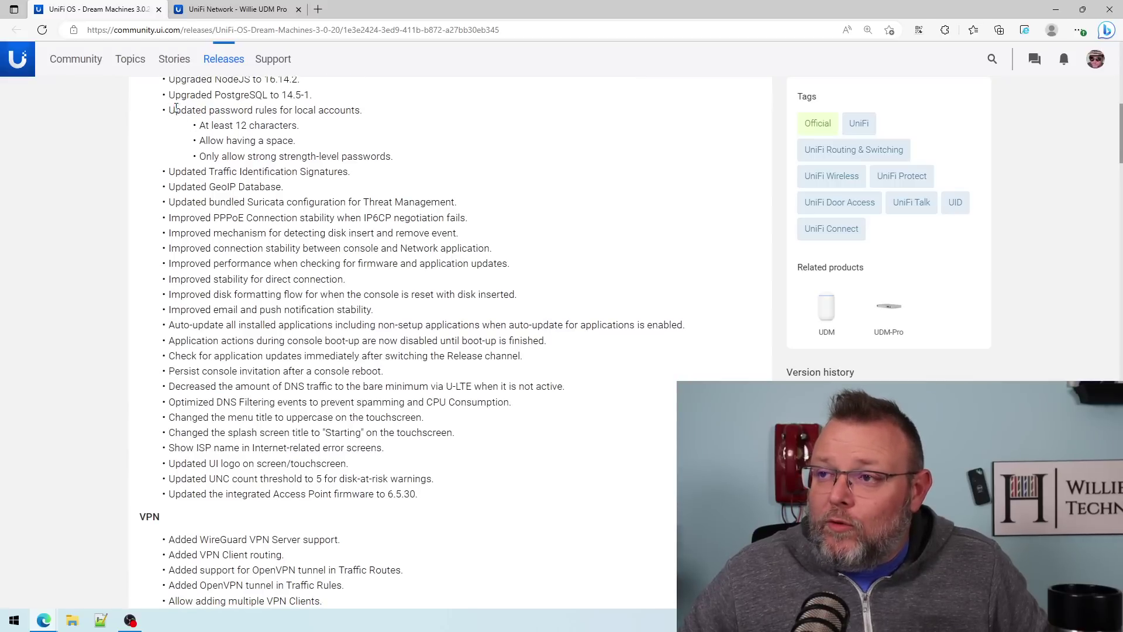
{"action": "left_click_drag", "start_coordinate": [175, 110], "coordinate": [301, 151]}
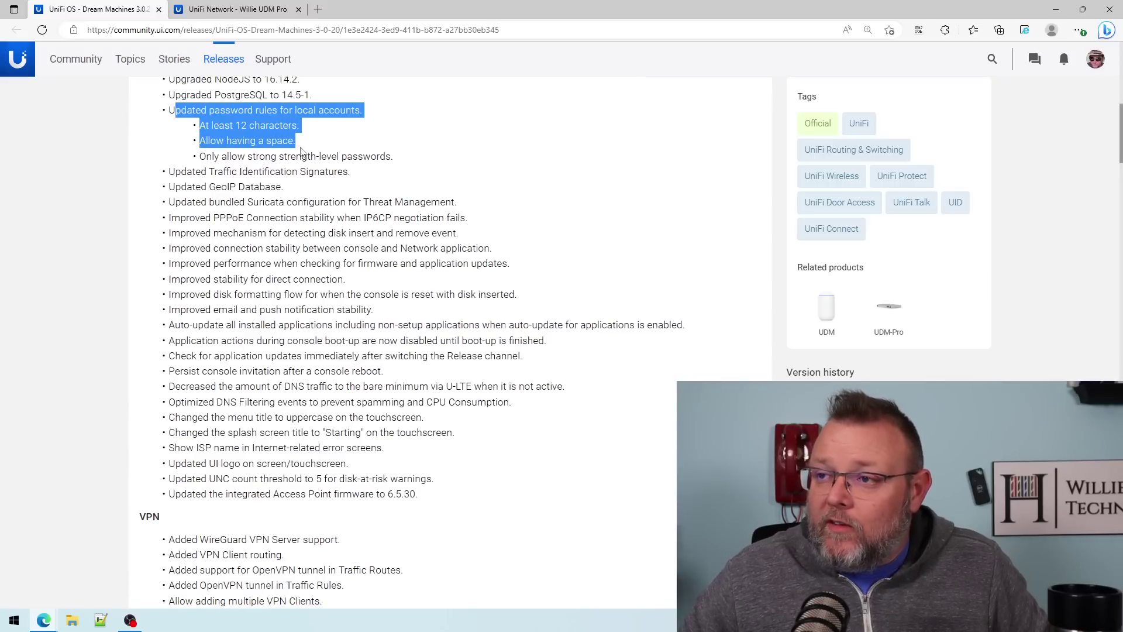
{"action": "left_click", "coordinate": [210, 162]}
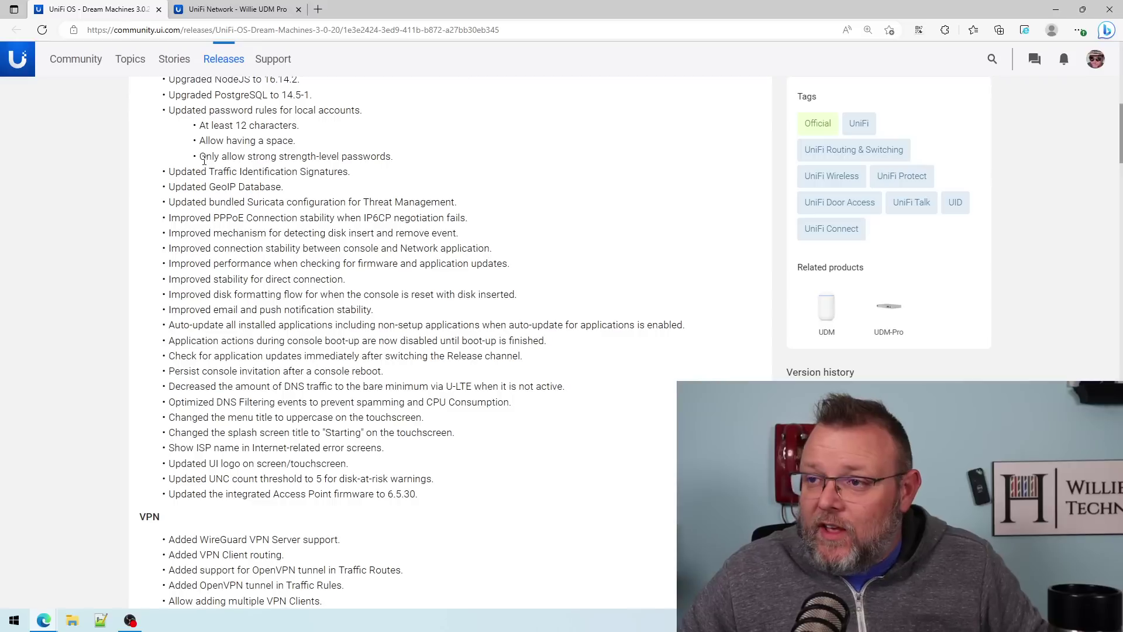
{"action": "left_click_drag", "start_coordinate": [212, 158], "coordinate": [383, 158]}
{"action": "left_click", "coordinate": [304, 192]}
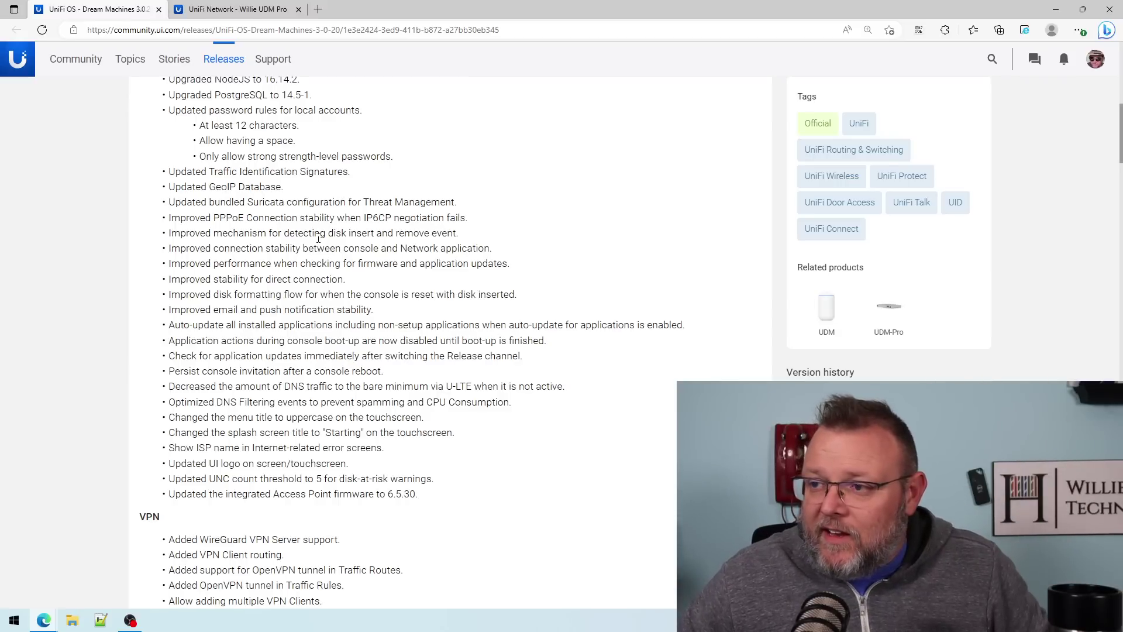
- Highlight the VPN Client routing and OpenVPN Traffic Routes support lines
{"action": "scroll", "coordinate": [309, 261], "scroll_direction": "down", "scroll_amount": 7}
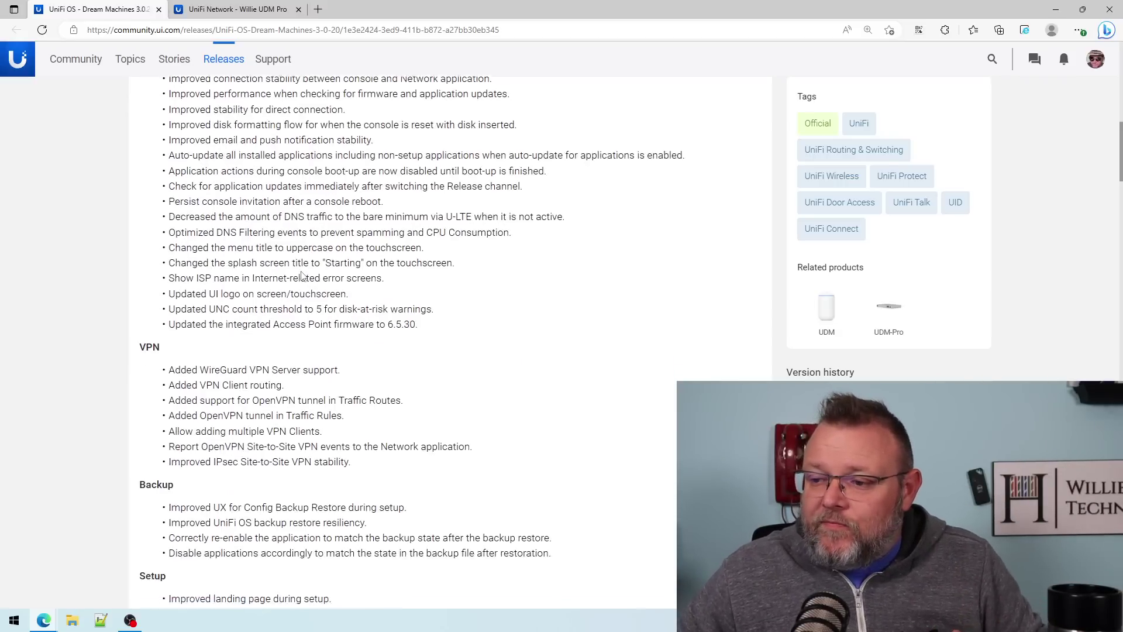
{"action": "left_click_drag", "start_coordinate": [170, 130], "coordinate": [287, 130]}
{"action": "left_click", "coordinate": [202, 145]}
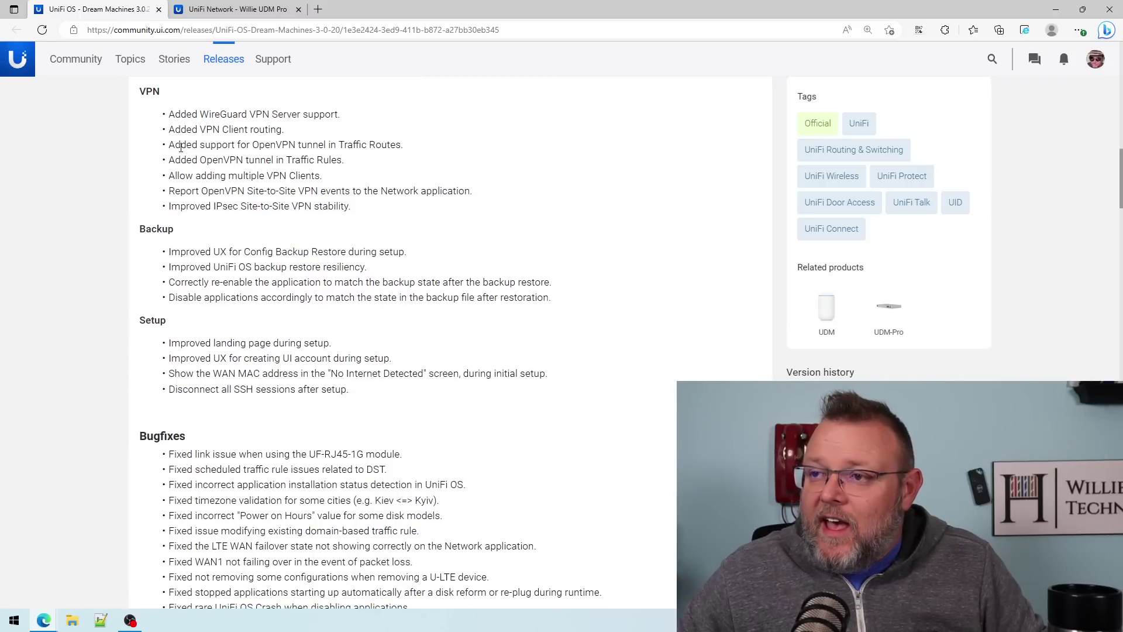
{"action": "left_click_drag", "start_coordinate": [181, 145], "coordinate": [401, 146]}
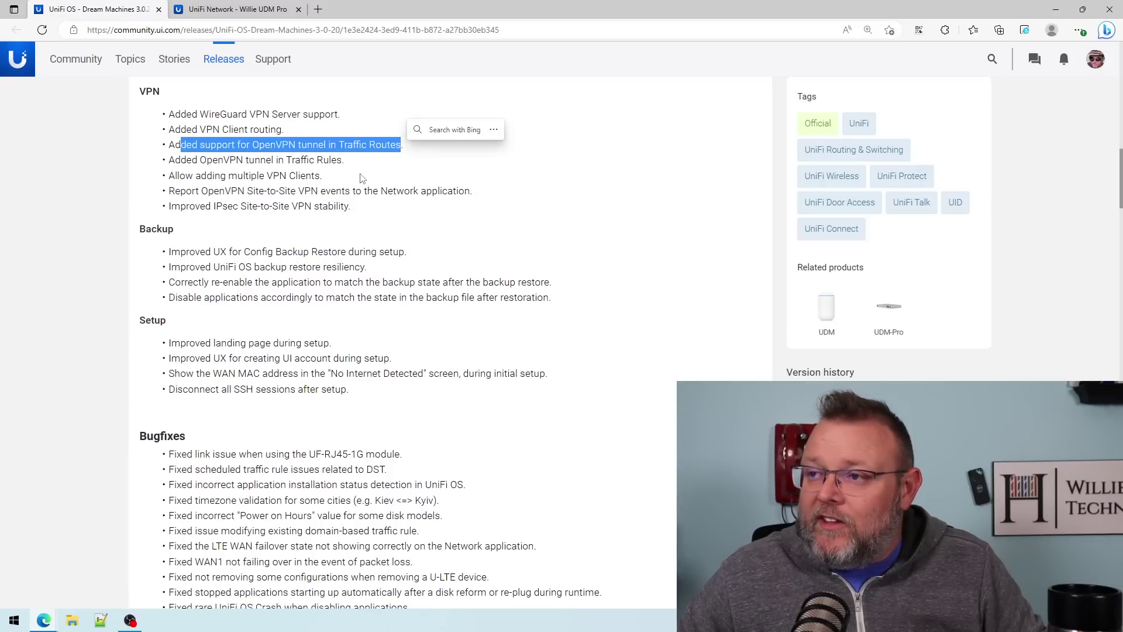
{"action": "left_click", "coordinate": [335, 170]}
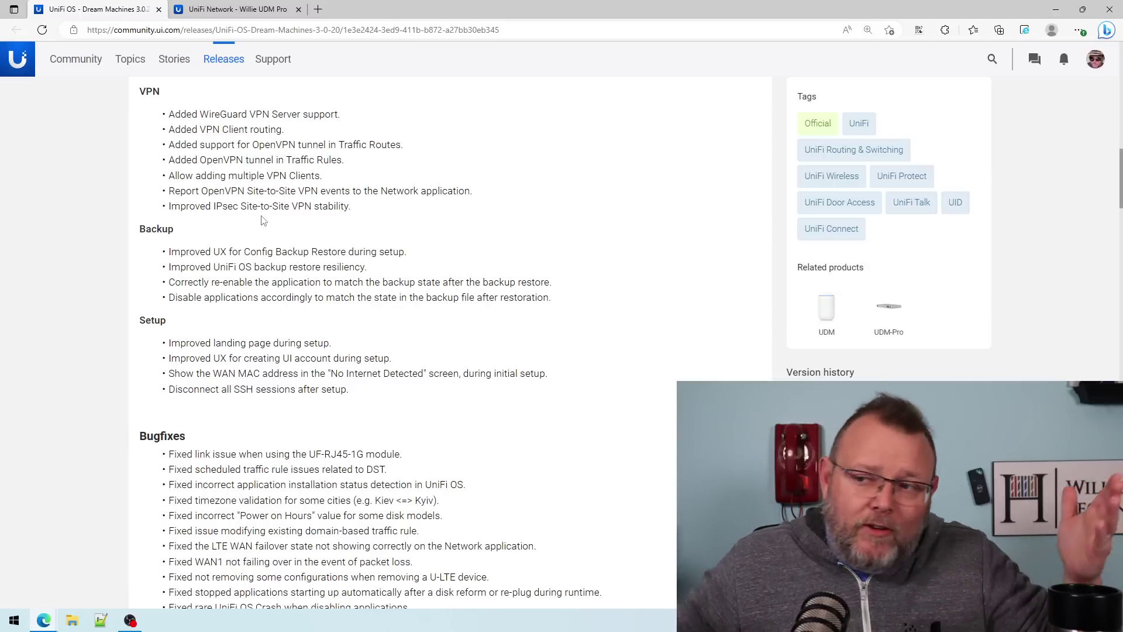
- Highlight the backup restore resiliency line, then switch to the UniFi Network dashboard tab
{"action": "scroll", "coordinate": [337, 323], "scroll_direction": "down", "scroll_amount": 2}
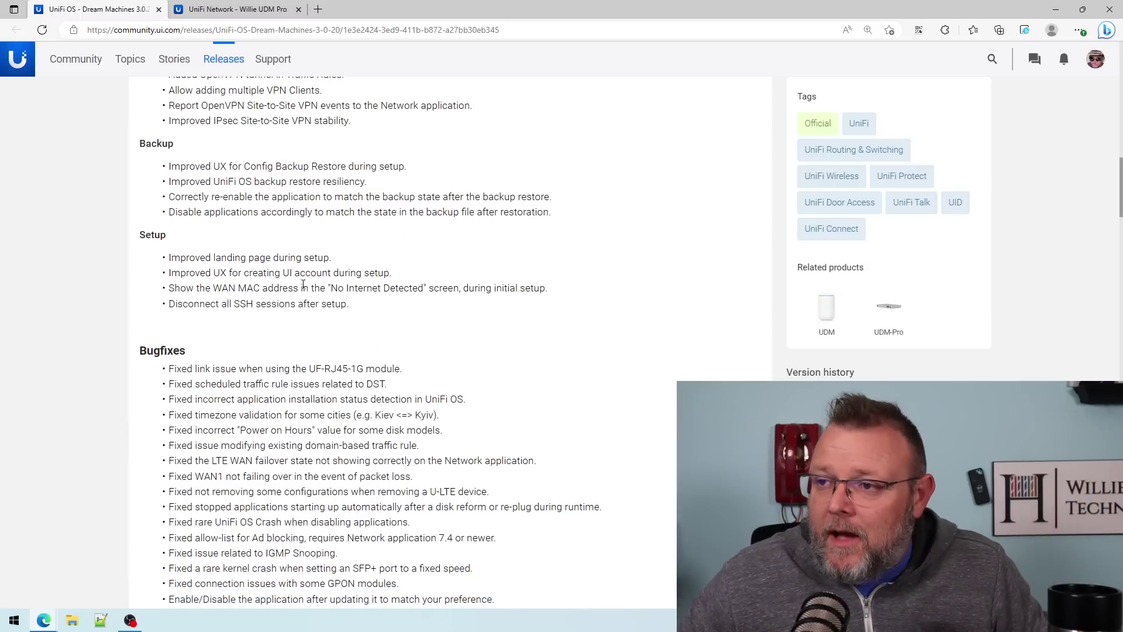
{"action": "left_click_drag", "start_coordinate": [235, 181], "coordinate": [386, 188]}
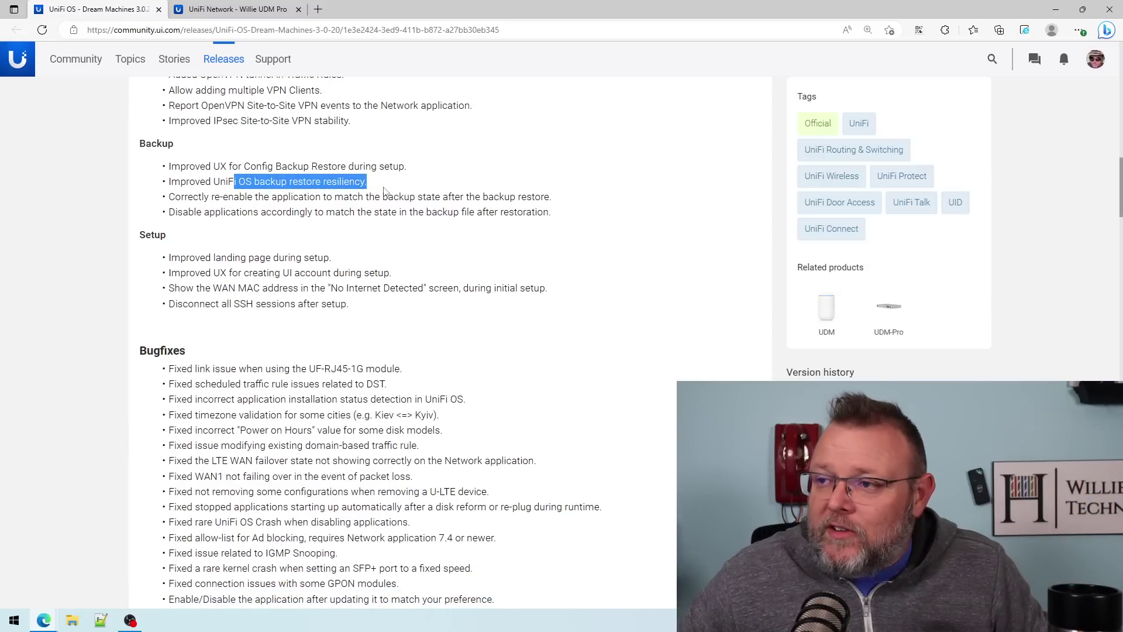
{"action": "left_click", "coordinate": [352, 210]}
{"action": "scroll", "coordinate": [328, 306], "scroll_direction": "down", "scroll_amount": 6}
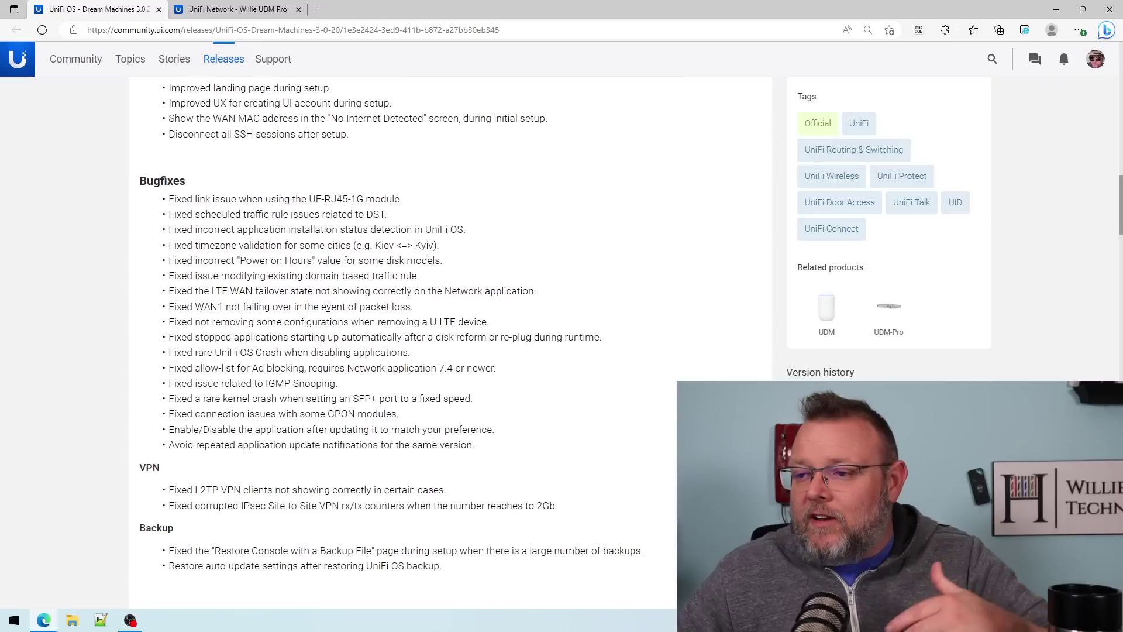
{"action": "scroll", "coordinate": [328, 312], "scroll_direction": "up", "scroll_amount": 15}
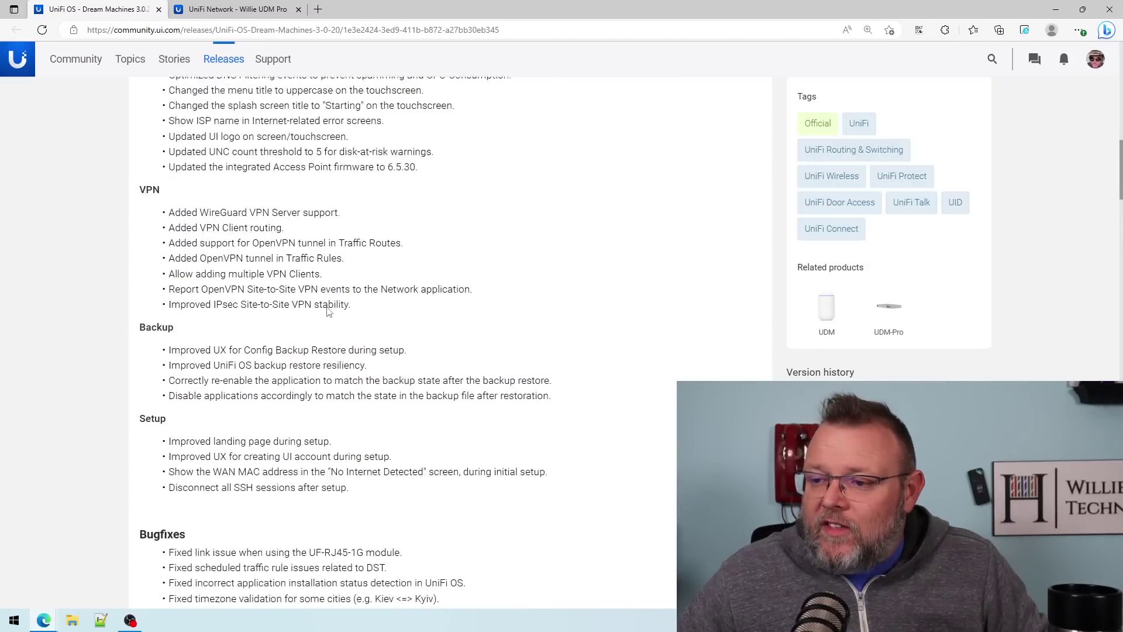
{"action": "left_click", "coordinate": [235, 11]}
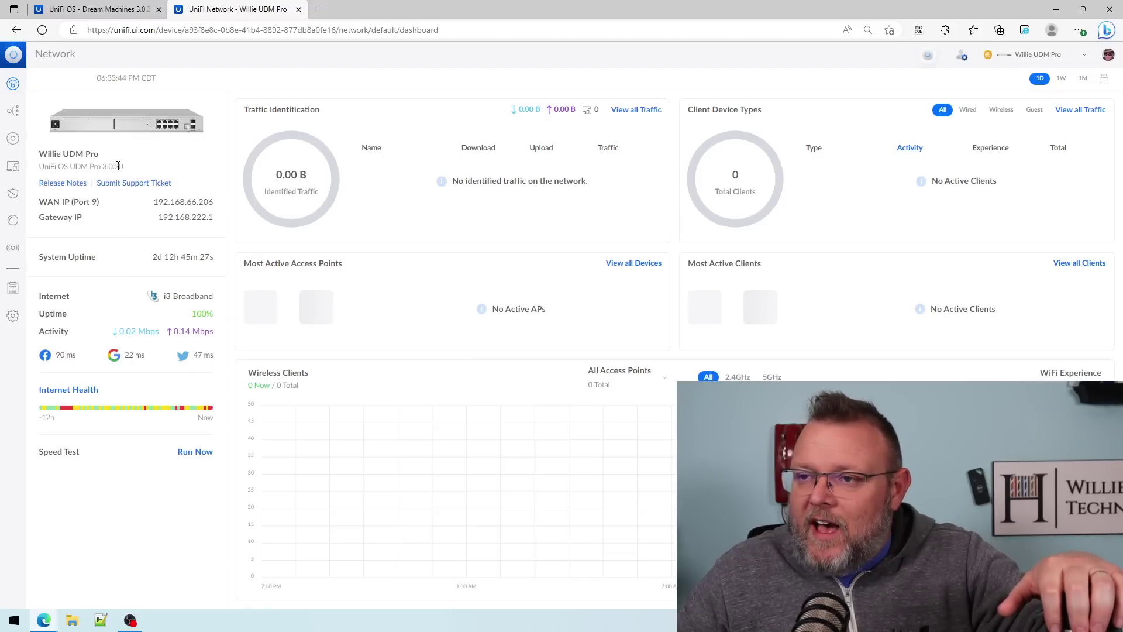
- Open Settings from the sidebar gear to reach the WiFi page listing Guest WiFi and ui-6
{"action": "left_click", "coordinate": [13, 316]}
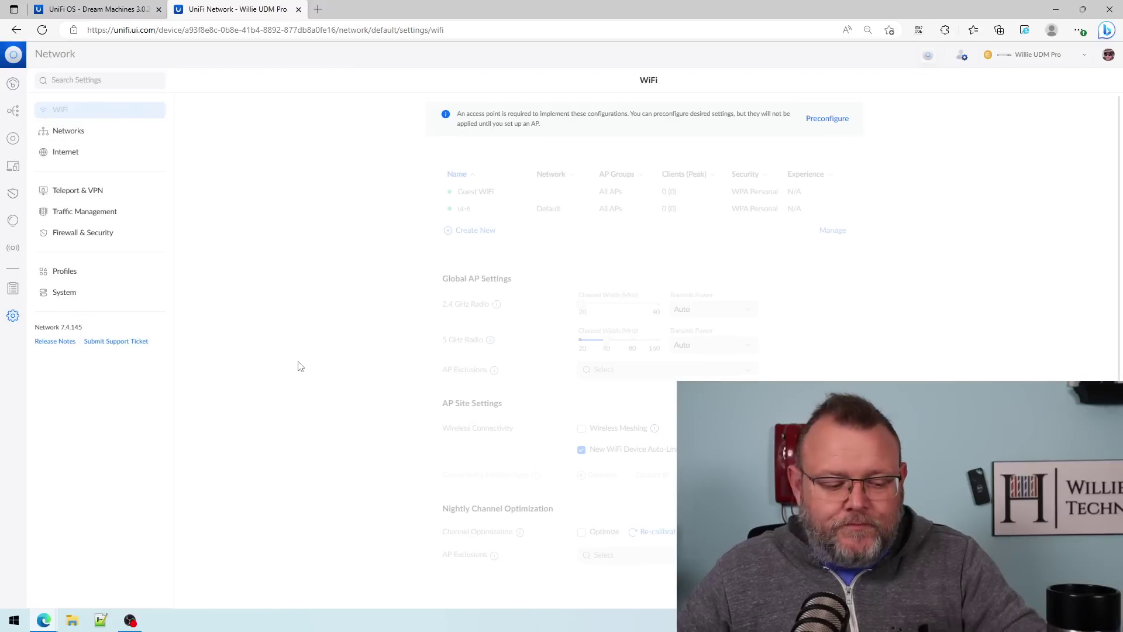
- Zoom to 150% and open Teleport & VPN, scrolling down to the VPN sections
{"action": "key", "text": "ctrl+plus"}
{"action": "key", "text": "ctrl+plus"}
{"action": "key", "text": "ctrl+plus"}
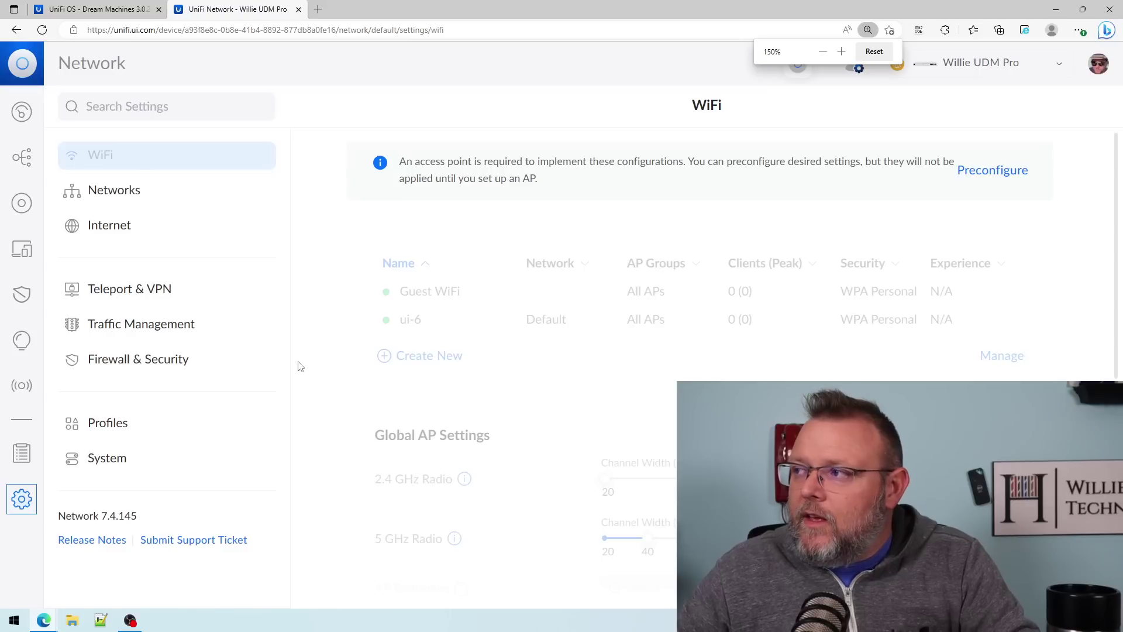
{"action": "left_click", "coordinate": [161, 293]}
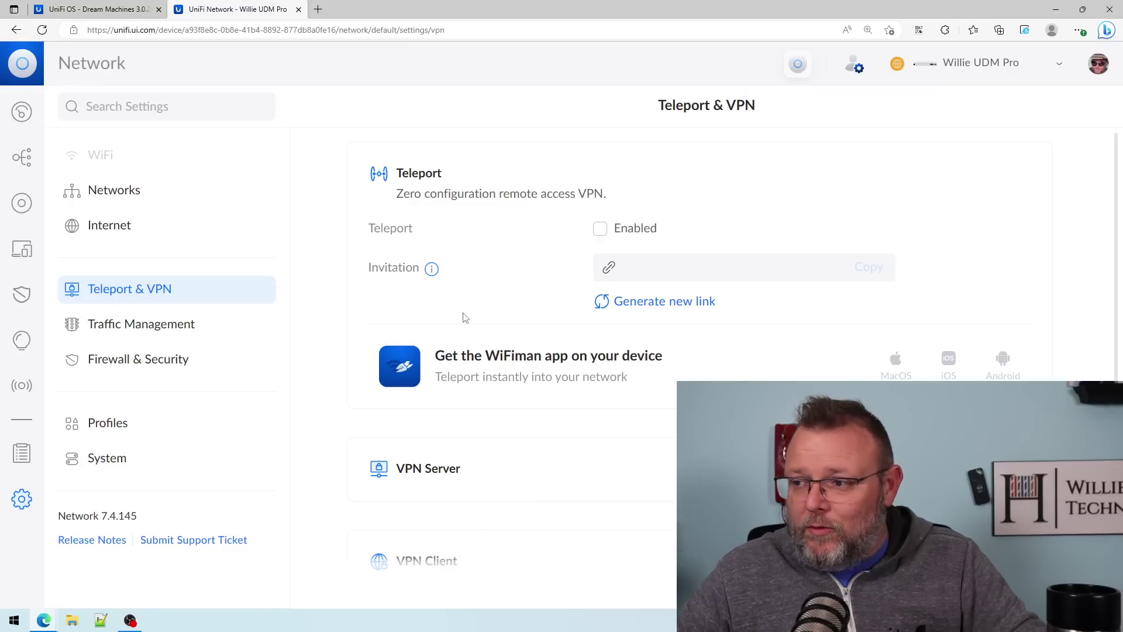
{"action": "scroll", "coordinate": [527, 316], "scroll_direction": "down", "scroll_amount": 3}
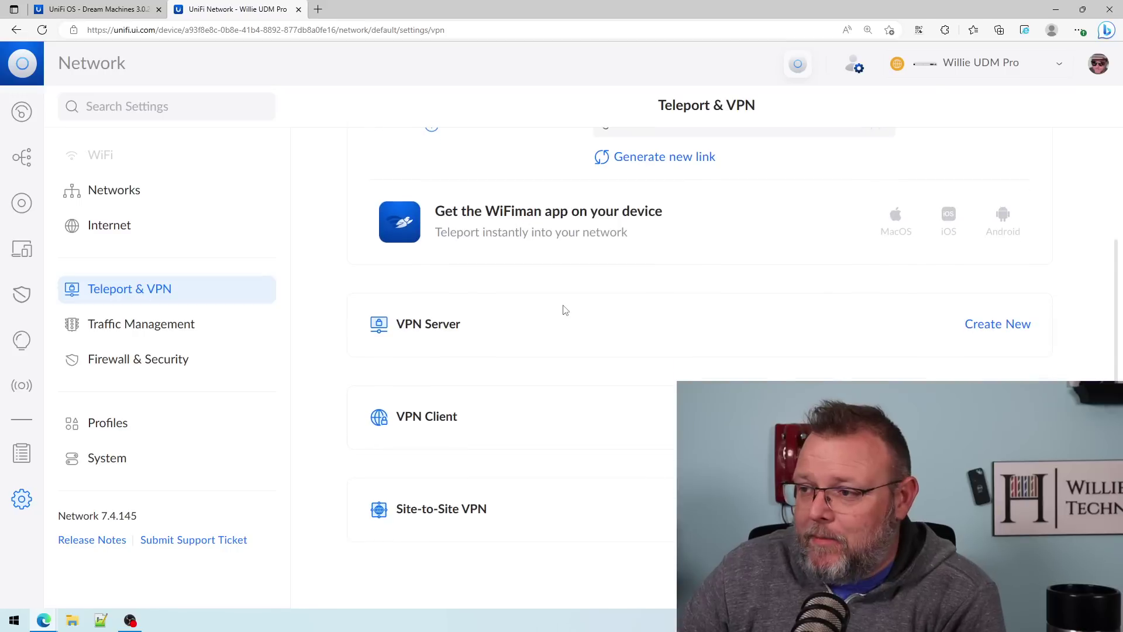
- Start a new WireGuard VPN server, review its fields, and highlight the public IP warning
{"action": "left_click", "coordinate": [991, 301]}
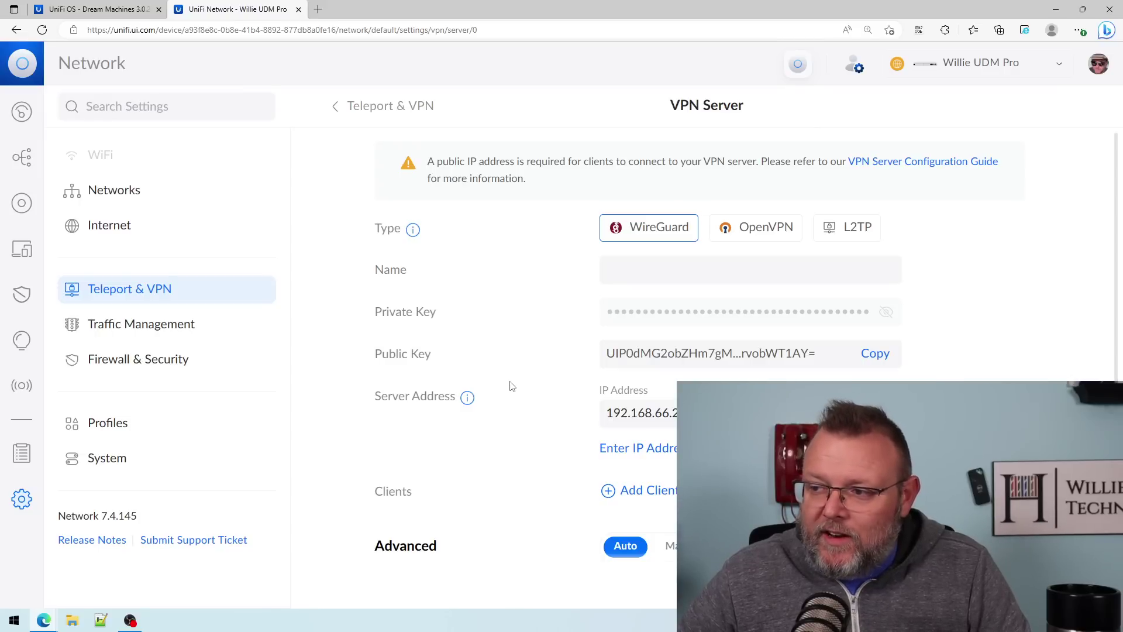
{"action": "scroll", "coordinate": [521, 365], "scroll_direction": "down", "scroll_amount": 4}
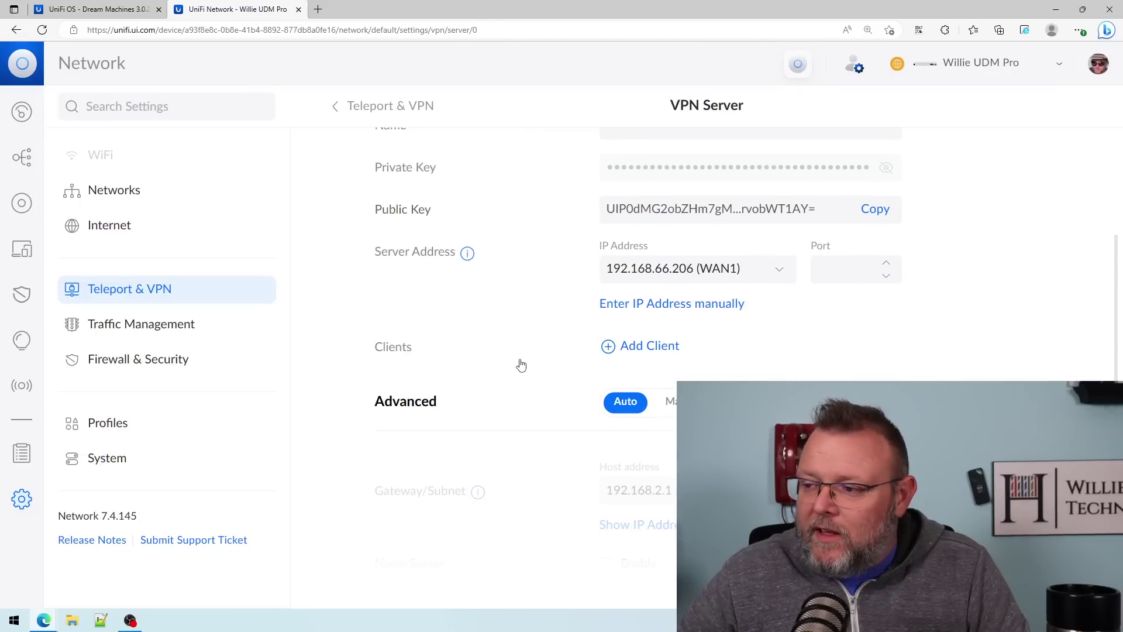
{"action": "scroll", "coordinate": [522, 365], "scroll_direction": "up", "scroll_amount": 4}
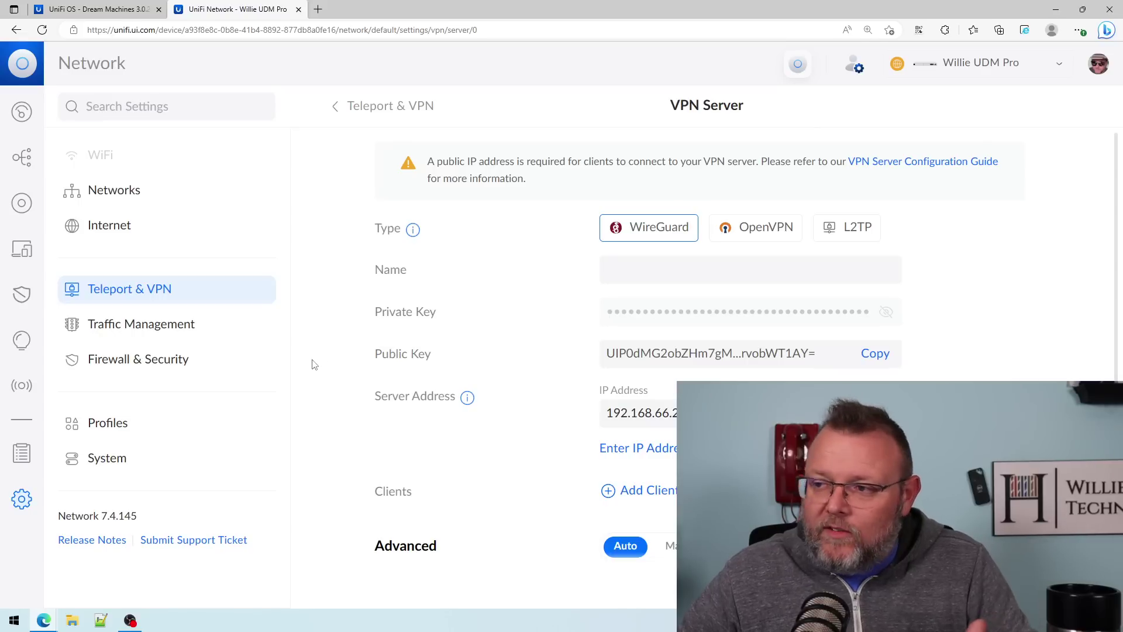
{"action": "scroll", "coordinate": [489, 493], "scroll_direction": "down", "scroll_amount": 3}
{"action": "scroll", "coordinate": [485, 502], "scroll_direction": "up", "scroll_amount": 2}
{"action": "scroll", "coordinate": [484, 501], "scroll_direction": "up", "scroll_amount": 1}
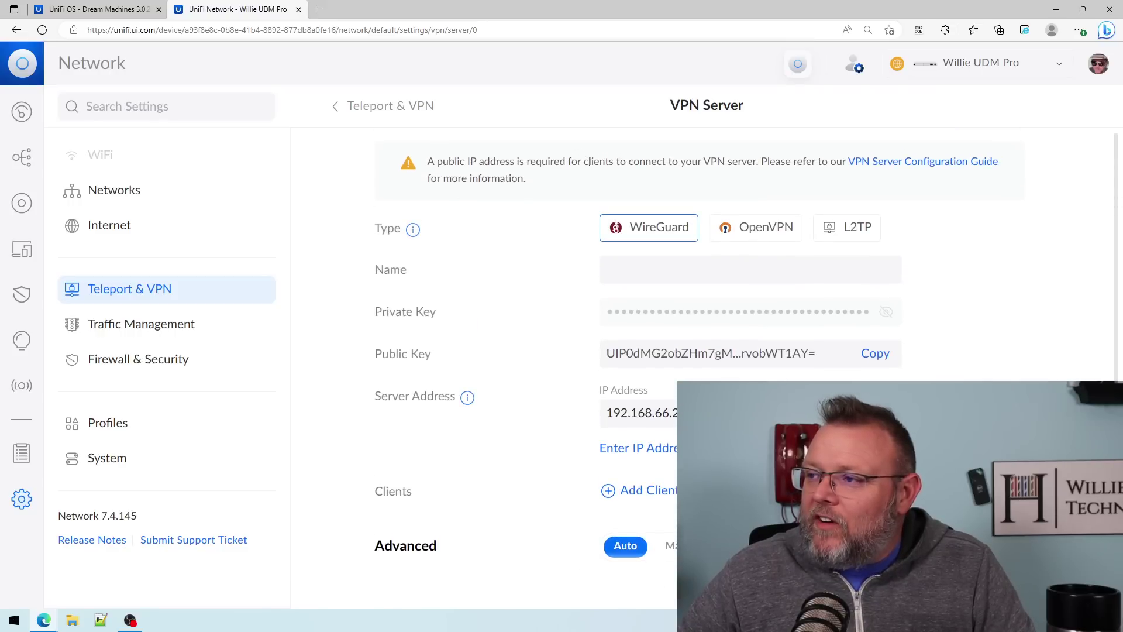
{"action": "left_click_drag", "start_coordinate": [589, 162], "coordinate": [762, 168]}
- Return to Teleport & VPN and open, then close, a new VPN Client form
{"action": "left_click", "coordinate": [705, 185]}
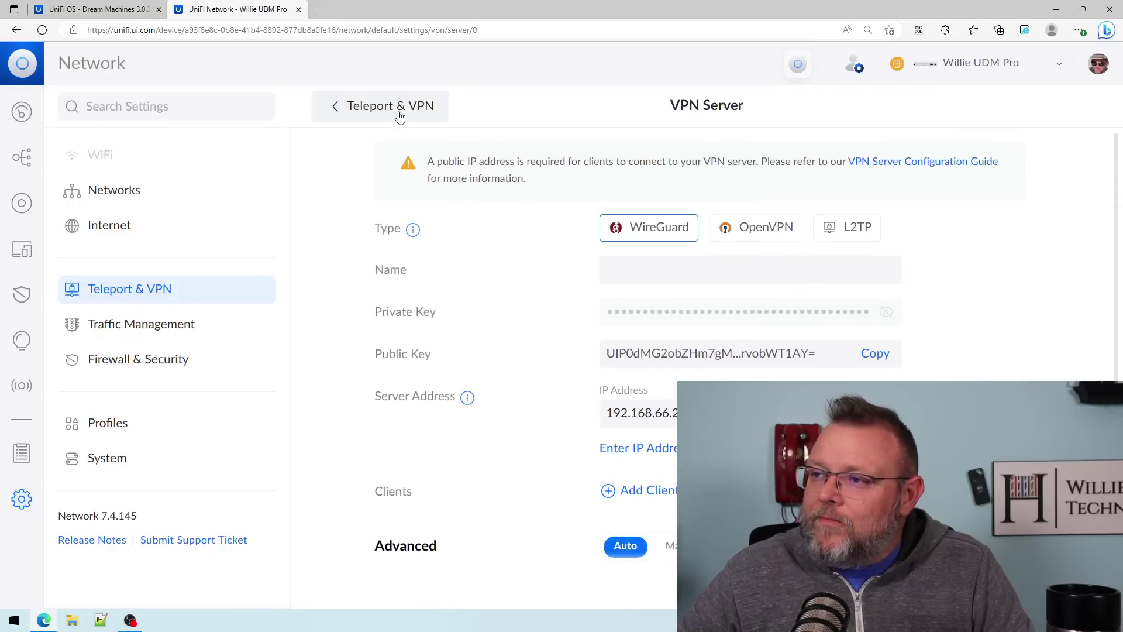
{"action": "left_click", "coordinate": [401, 117]}
{"action": "scroll", "coordinate": [543, 379], "scroll_direction": "down", "scroll_amount": 2}
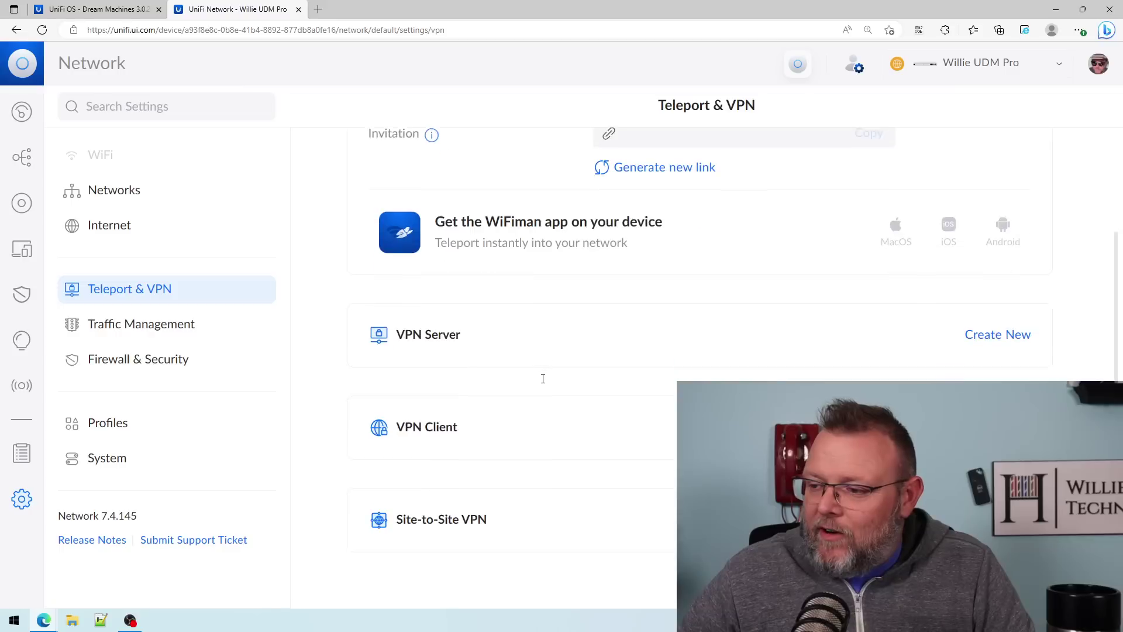
{"action": "left_click", "coordinate": [612, 381]}
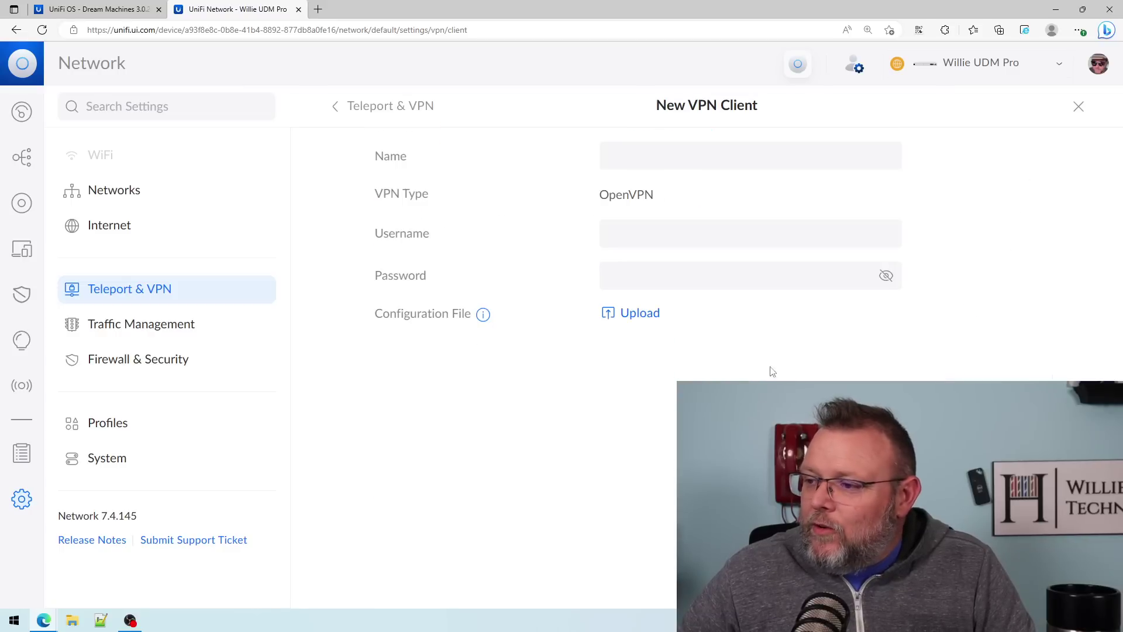
{"action": "left_click", "coordinate": [383, 108]}
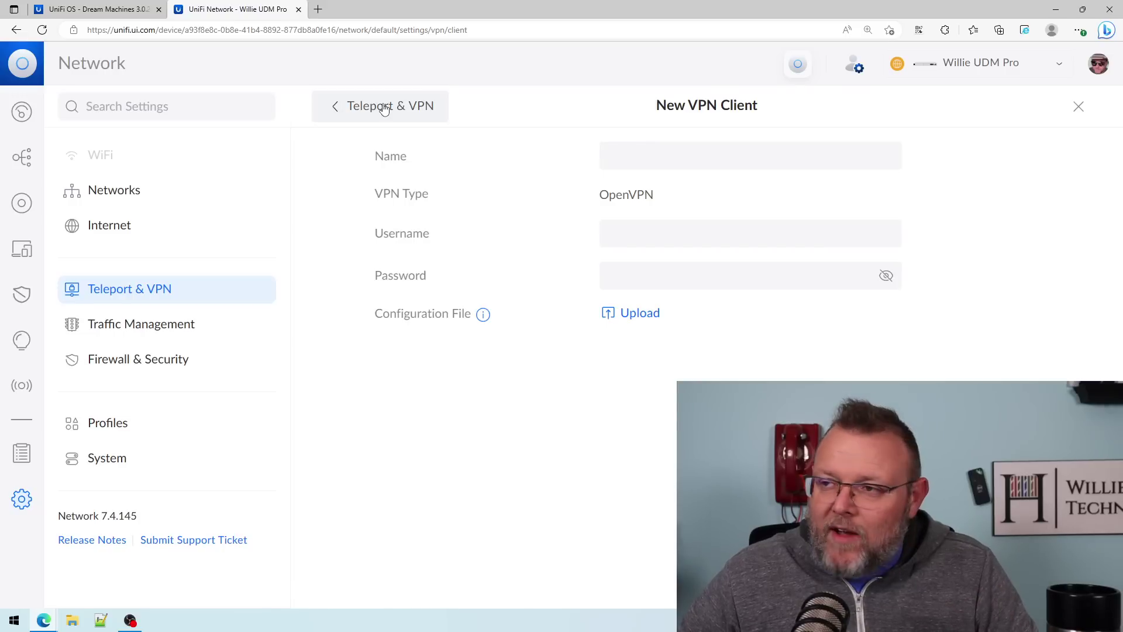
{"action": "scroll", "coordinate": [436, 194], "scroll_direction": "down", "scroll_amount": 3}
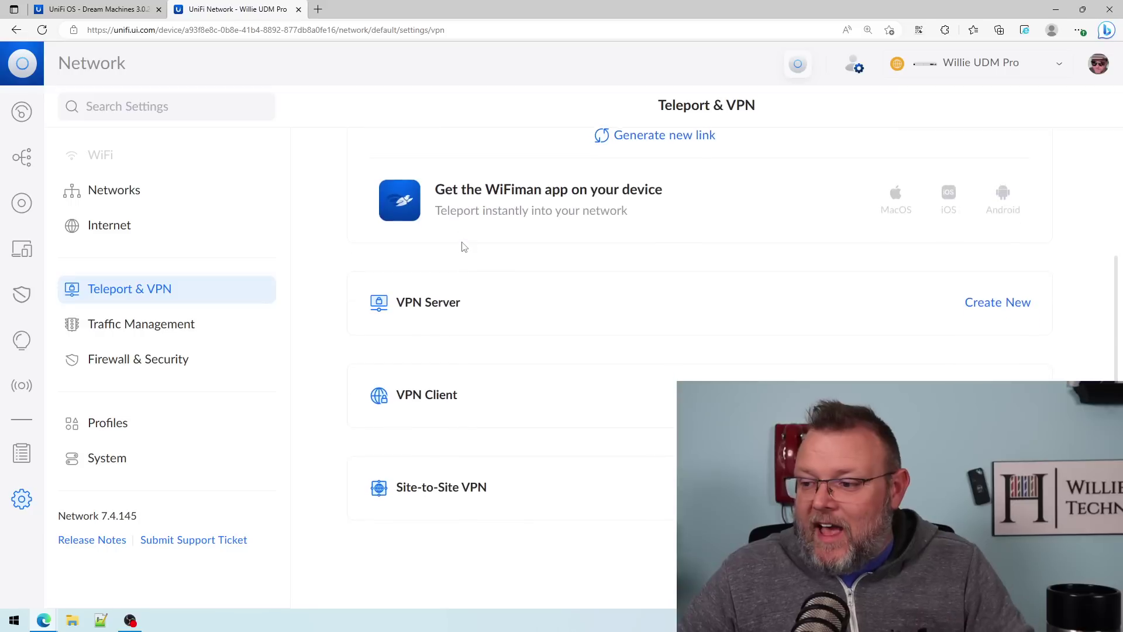
- Start a new Site-to-Site VPN, keeping Manual IPsec as the protocol, and review the form
{"action": "left_click", "coordinate": [997, 486]}
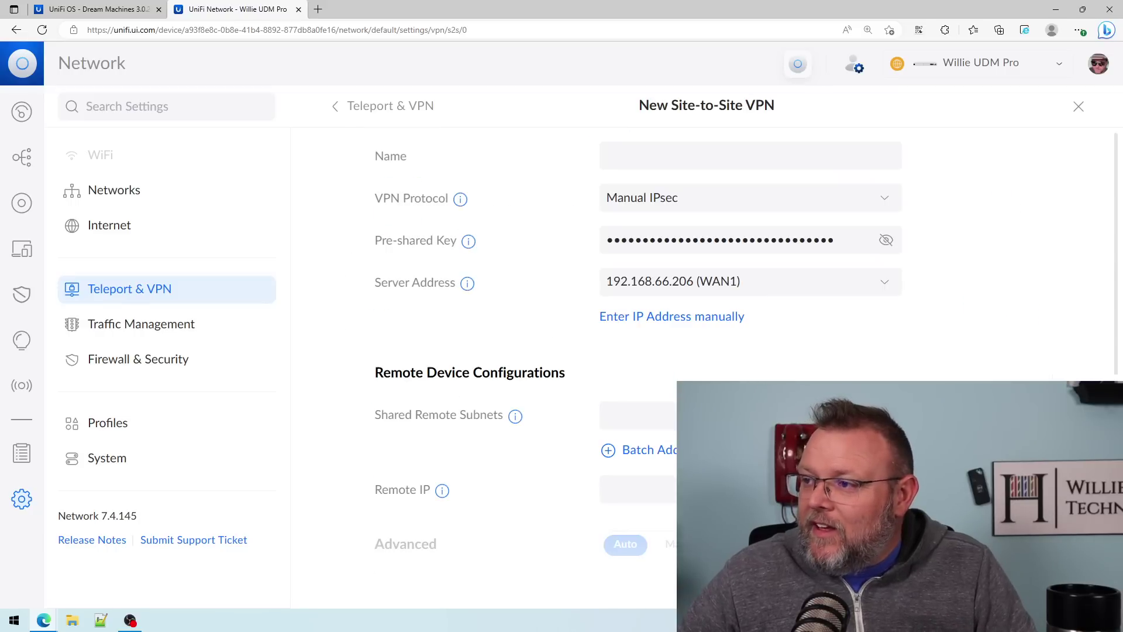
{"action": "left_click", "coordinate": [700, 203]}
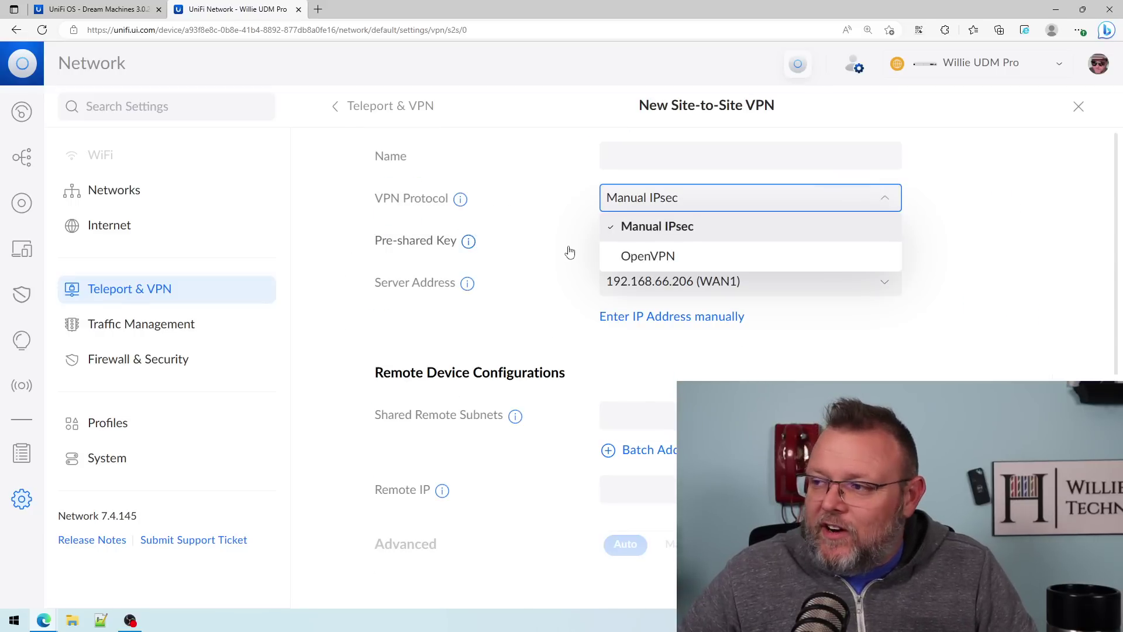
{"action": "left_click", "coordinate": [501, 269]}
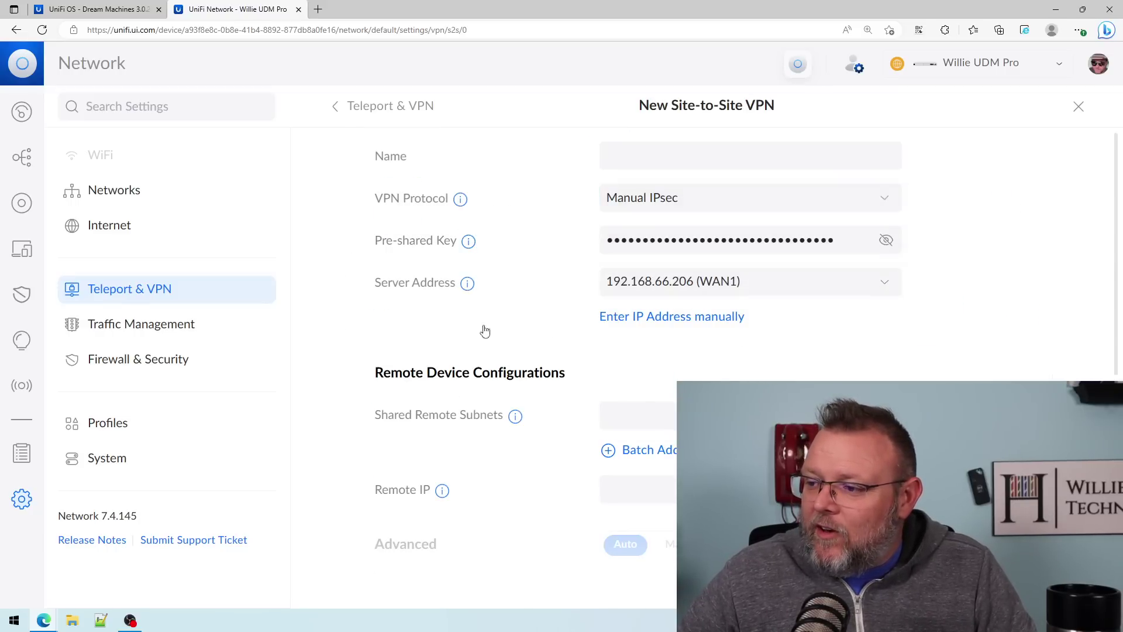
{"action": "scroll", "coordinate": [499, 391], "scroll_direction": "down", "scroll_amount": 7}
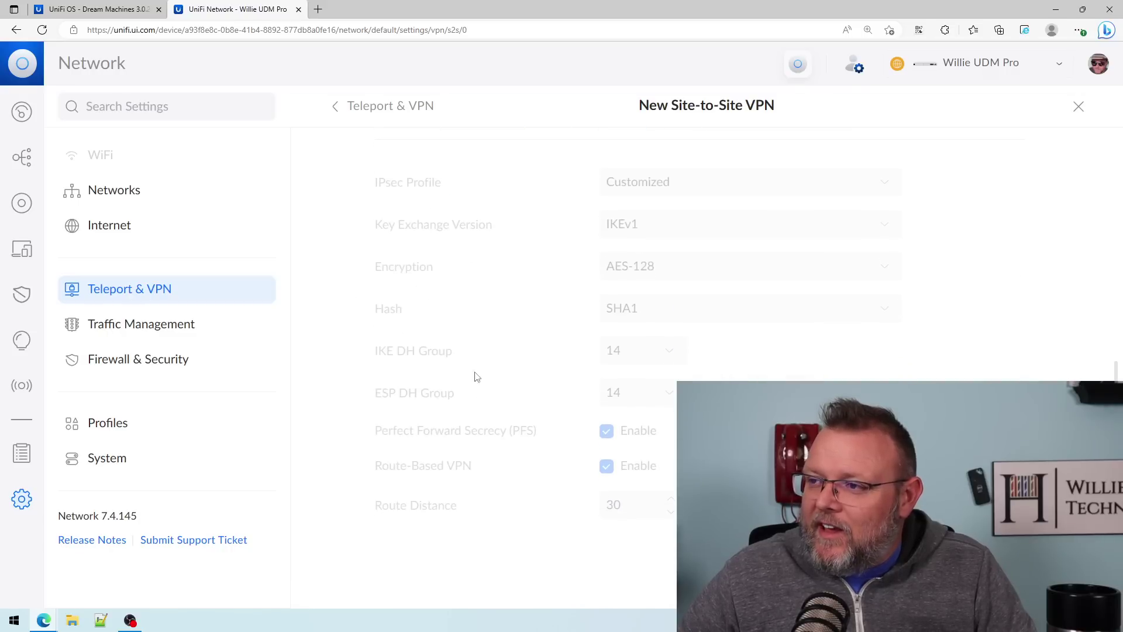
{"action": "scroll", "coordinate": [478, 392], "scroll_direction": "up", "scroll_amount": 7}
{"action": "scroll", "coordinate": [478, 392], "scroll_direction": "down", "scroll_amount": 6}
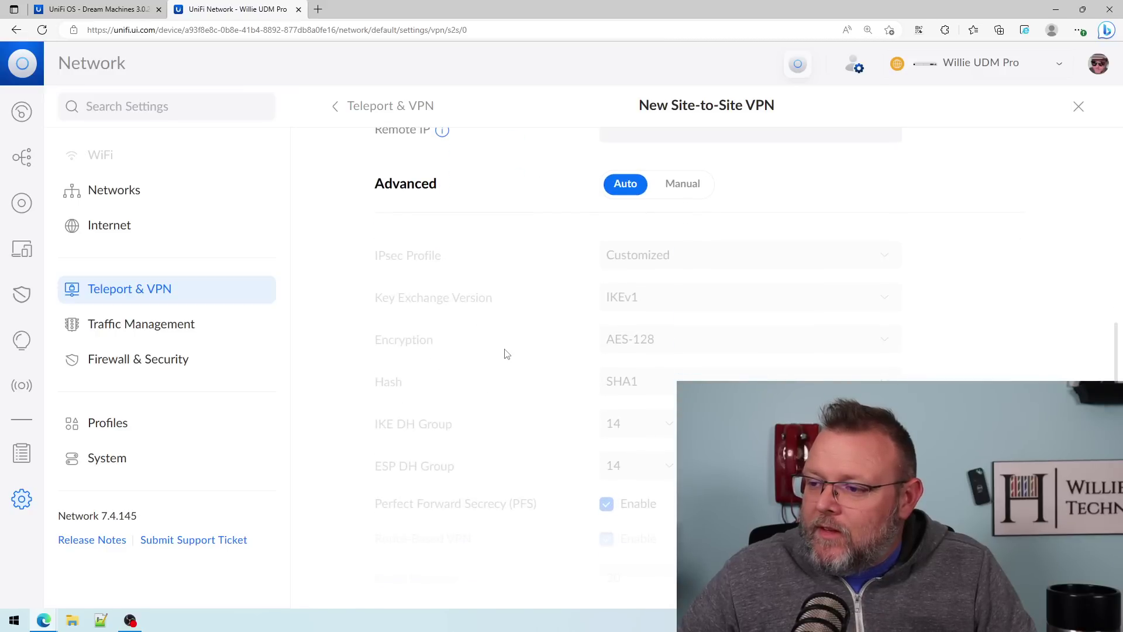
{"action": "scroll", "coordinate": [474, 338], "scroll_direction": "down", "scroll_amount": 1}
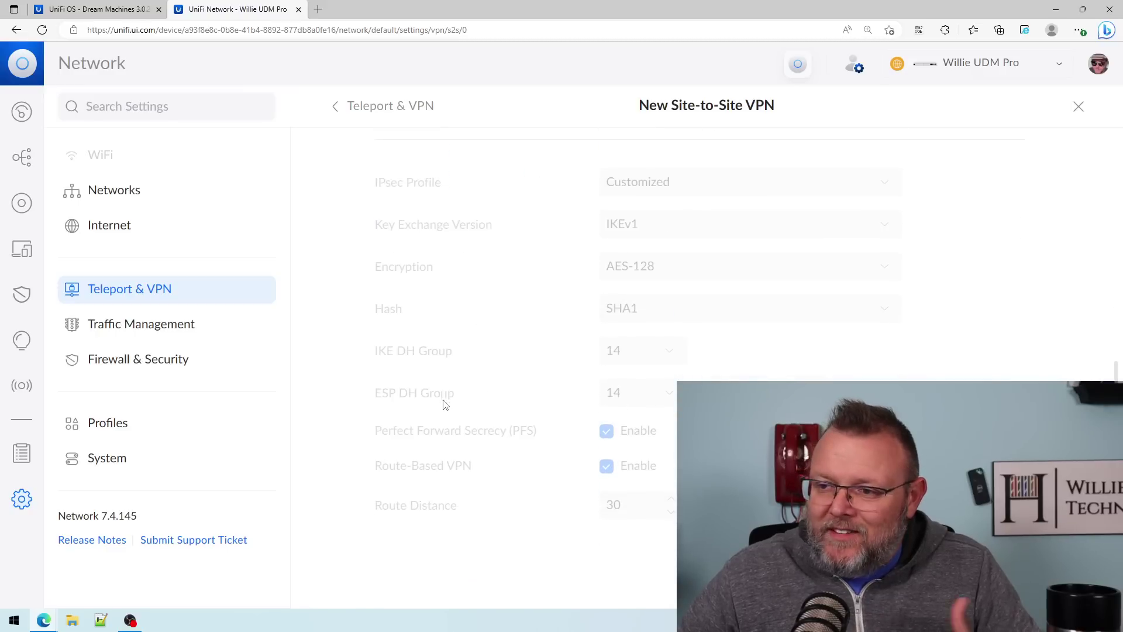
{"action": "scroll", "coordinate": [447, 402], "scroll_direction": "up", "scroll_amount": 7}
- Leave the unsaved VPN form and review Firewall & Security's Ad blocking option and firewall rules
{"action": "left_click", "coordinate": [164, 336]}
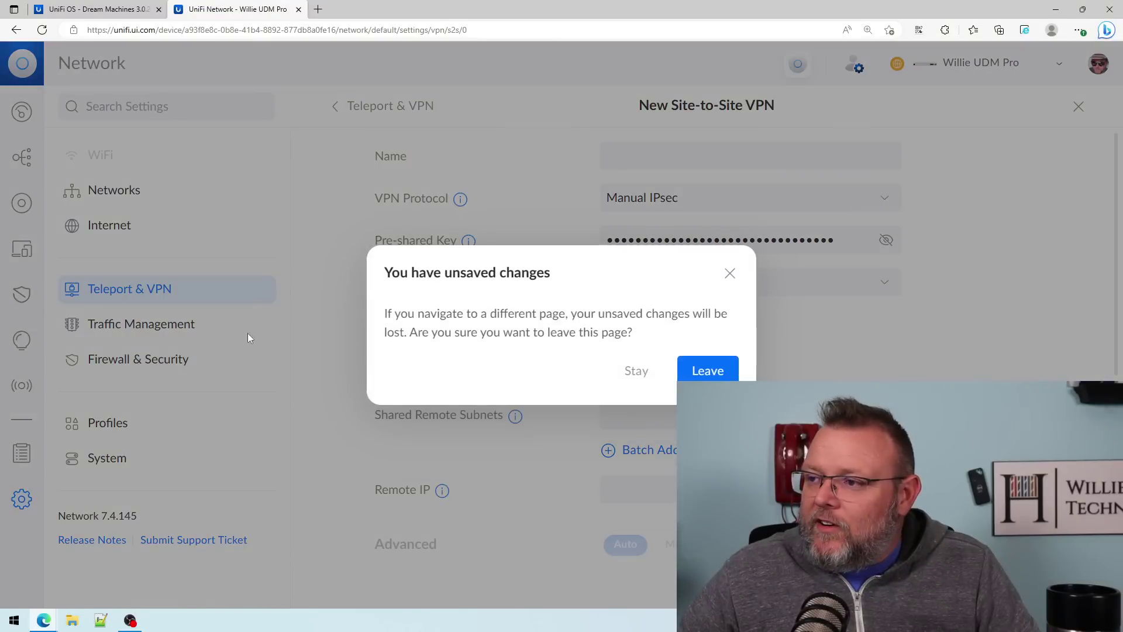
{"action": "left_click", "coordinate": [711, 378]}
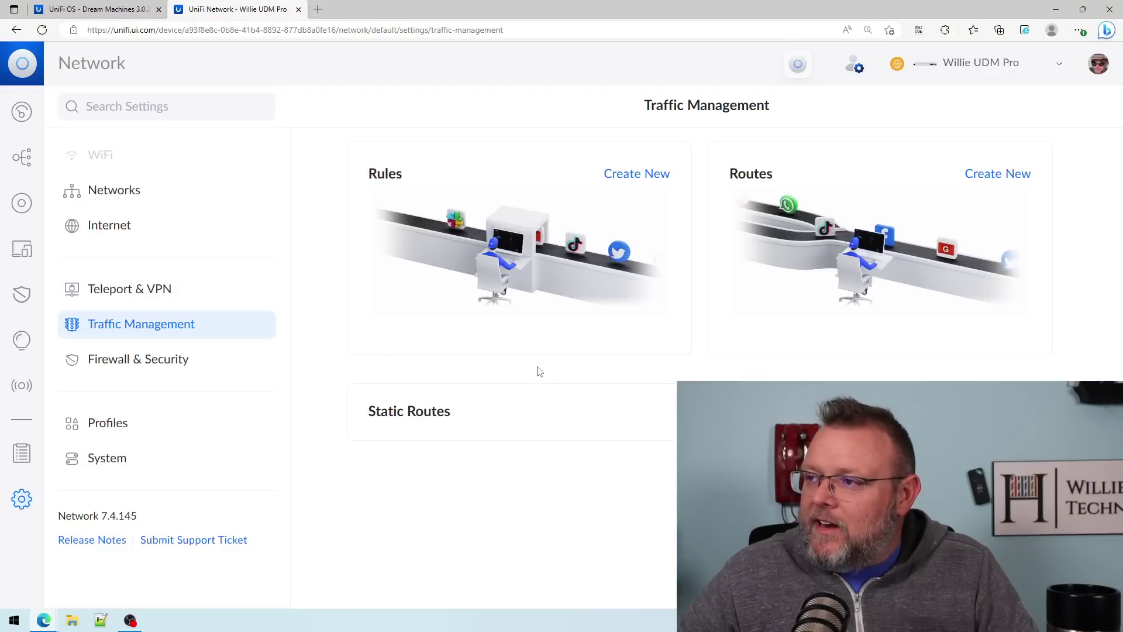
{"action": "left_click", "coordinate": [168, 361]}
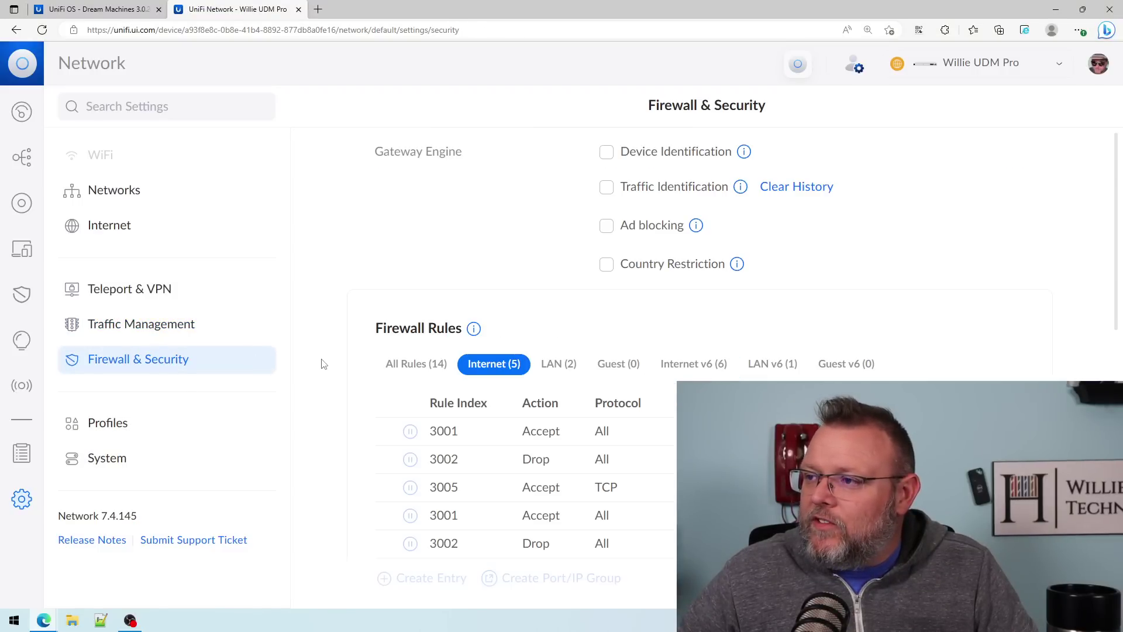
{"action": "mouse_move", "coordinate": [696, 230]}
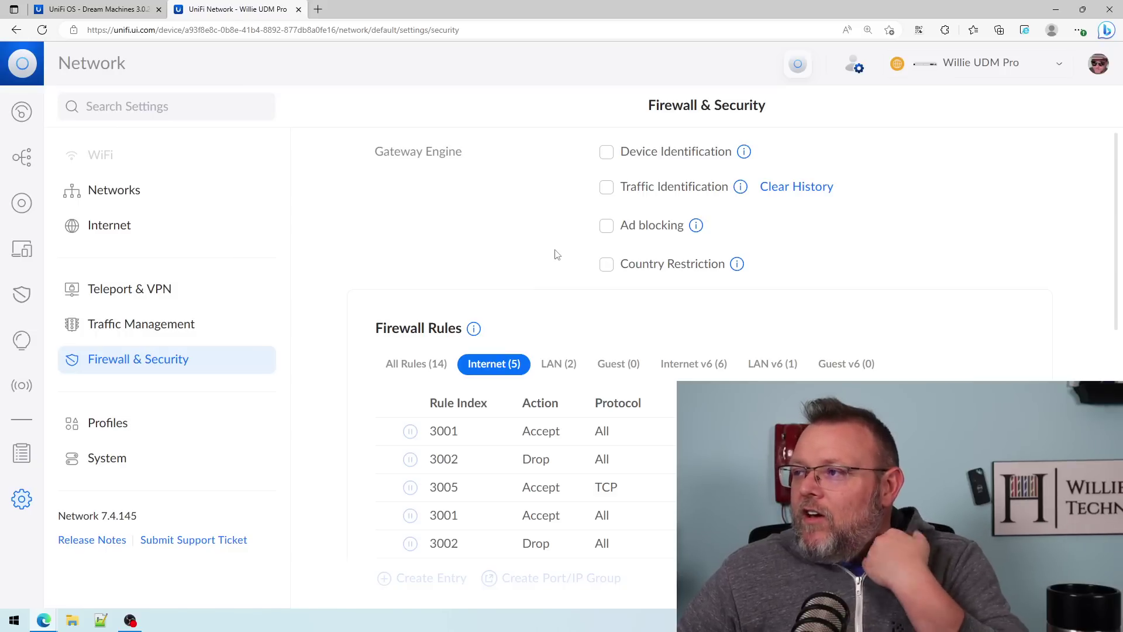
{"action": "scroll", "coordinate": [526, 267], "scroll_direction": "down", "scroll_amount": 1}
{"action": "scroll", "coordinate": [462, 280], "scroll_direction": "up", "scroll_amount": 1}
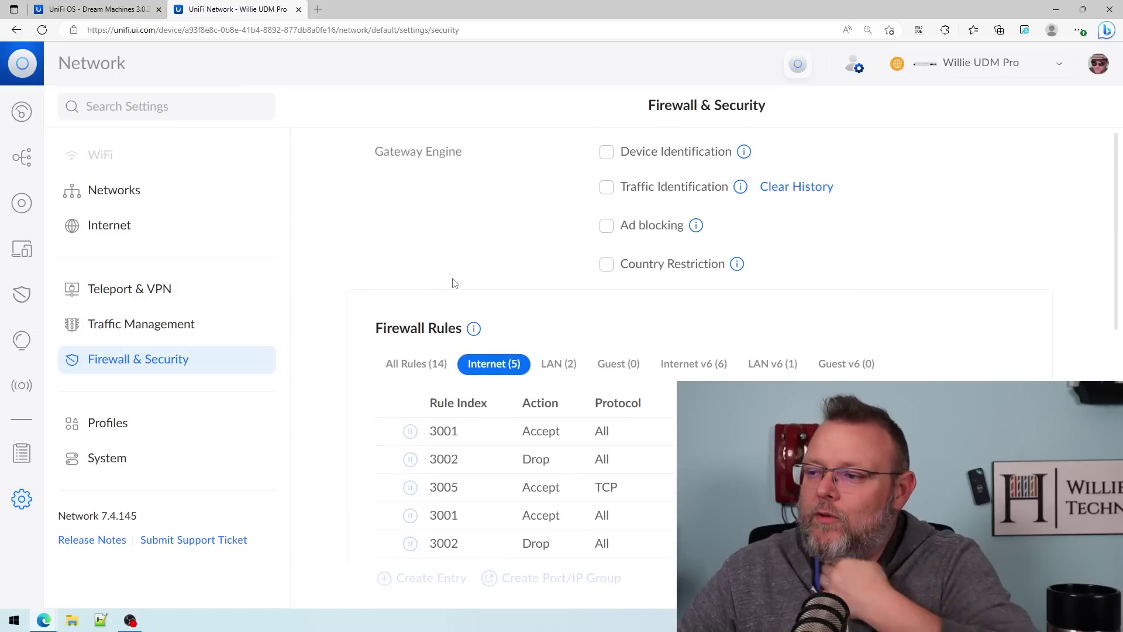
{"action": "scroll", "coordinate": [454, 284], "scroll_direction": "down", "scroll_amount": 8}
{"action": "scroll", "coordinate": [452, 285], "scroll_direction": "up", "scroll_amount": 7}
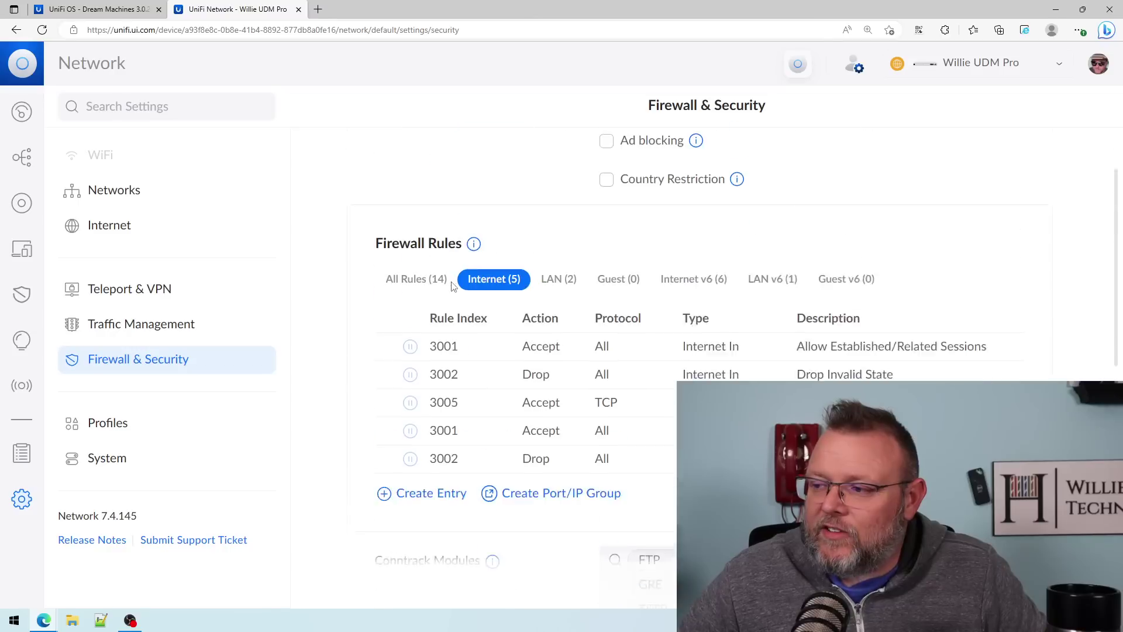
{"action": "scroll", "coordinate": [452, 286], "scroll_direction": "up", "scroll_amount": 1}
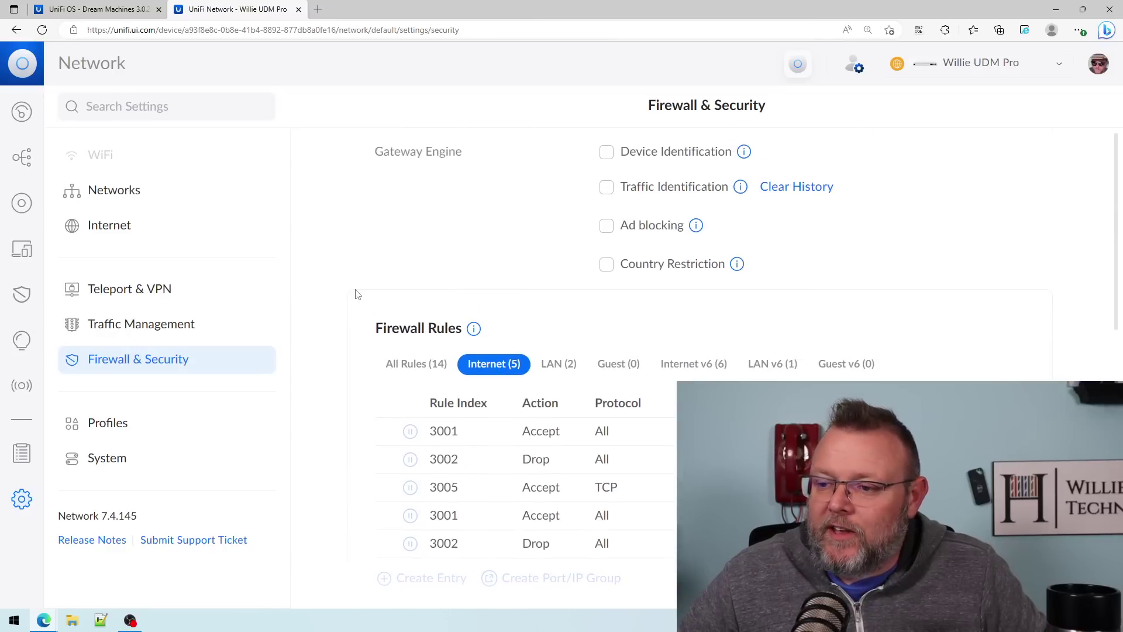